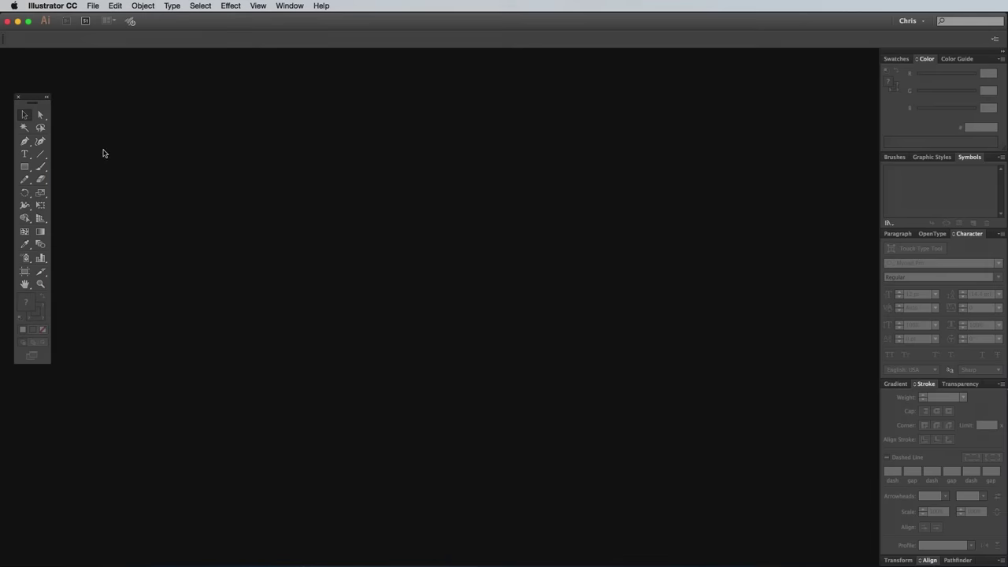
# Start a new document in millimetres, 88 × 55 mm with a 3 mm bleed on all sides
pyautogui.click(93, 6)
pyautogui.click(103, 17)
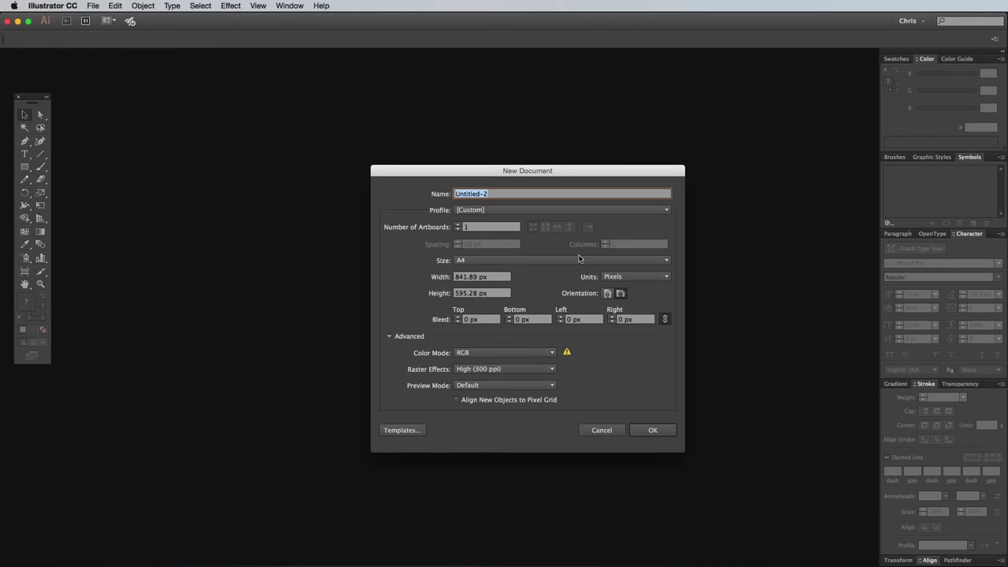
pyautogui.click(624, 279)
pyautogui.click(627, 322)
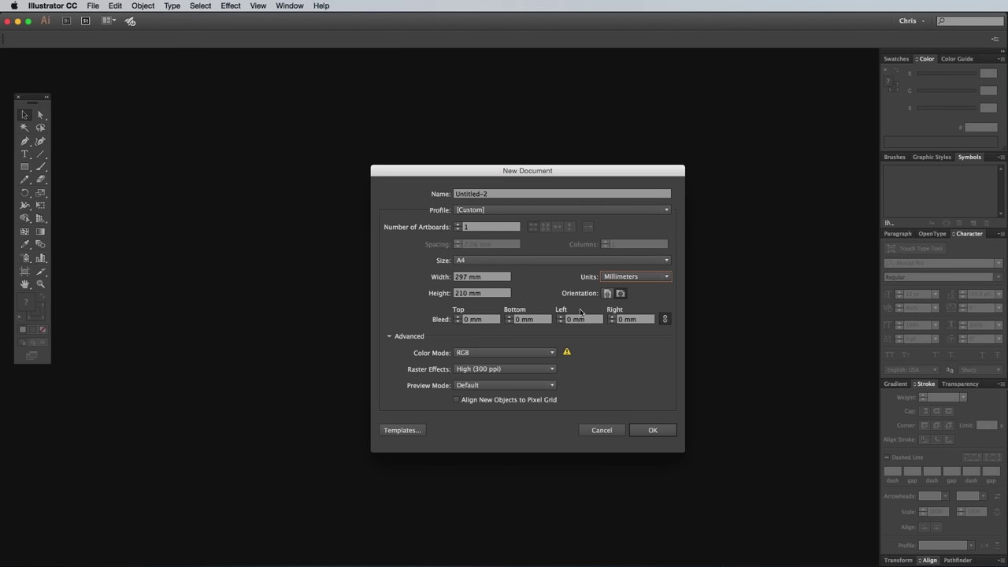
pyautogui.doubleClick(461, 278)
pyautogui.write('88')
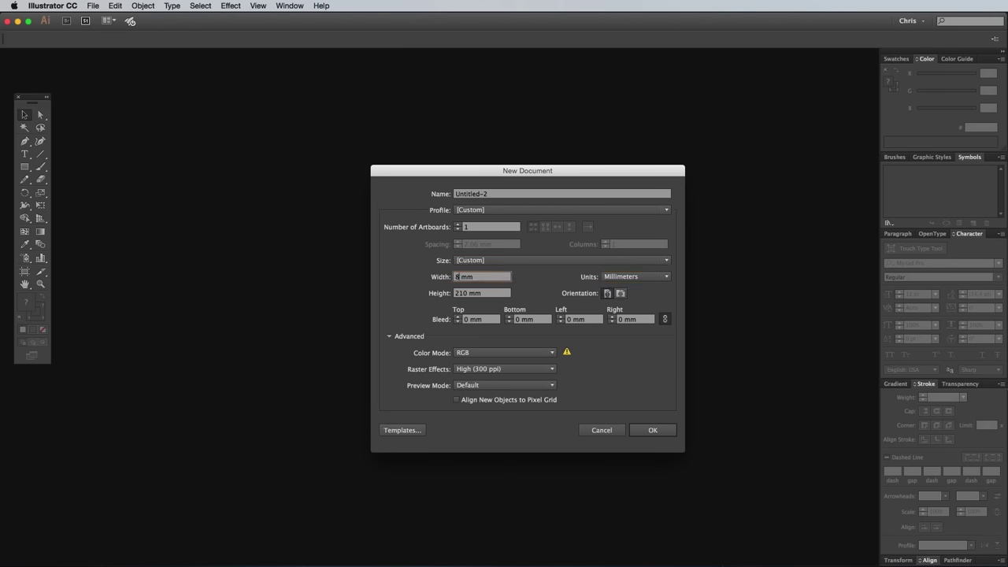
pyautogui.press('Tab')
pyautogui.write('55')
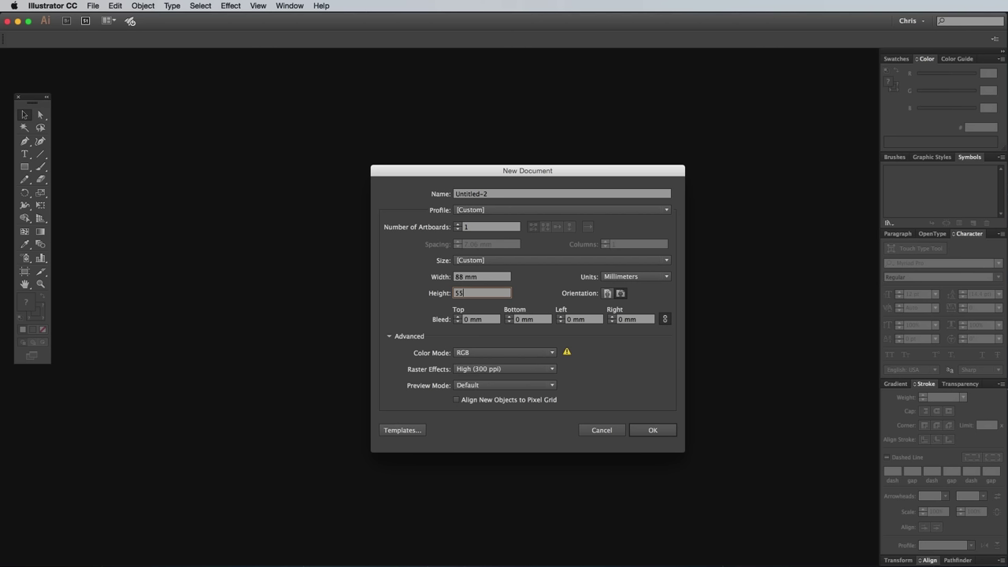
pyautogui.press('Tab')
pyautogui.write('3')
pyautogui.press('Tab')
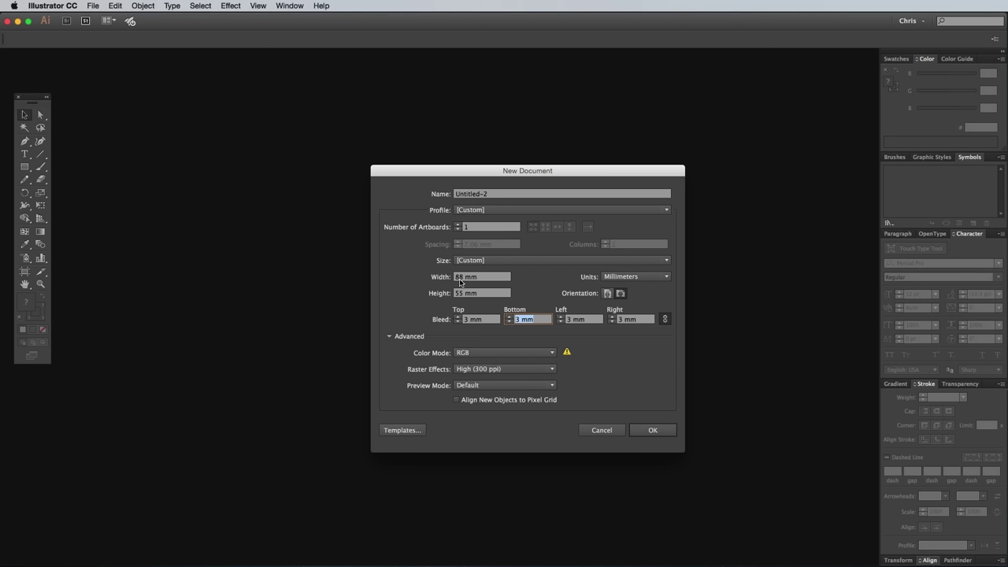
# Set the colour mode to CMYK and the artboard count to 2, then create it
pyautogui.click(500, 352)
pyautogui.click(499, 367)
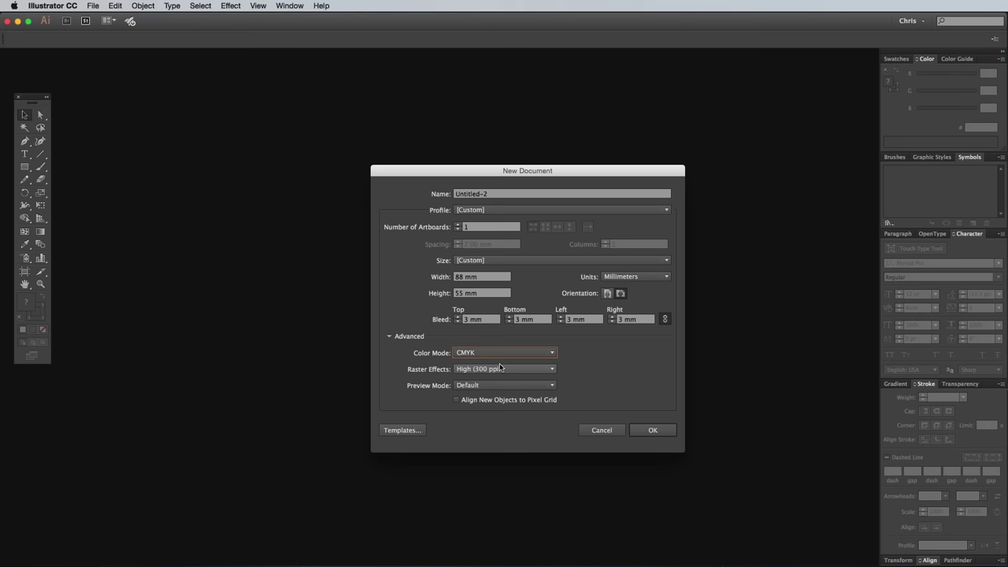
pyautogui.click(457, 224)
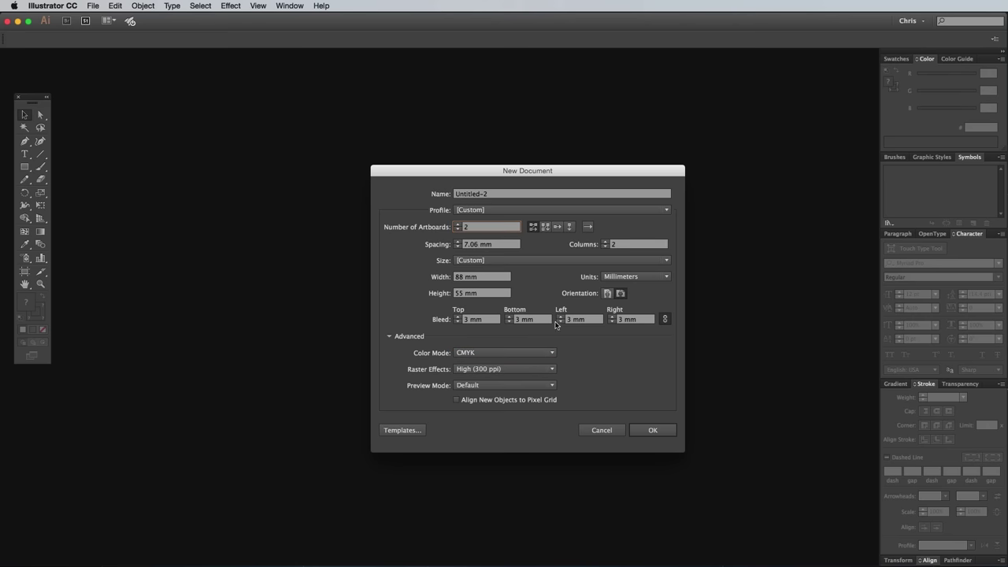
pyautogui.click(645, 430)
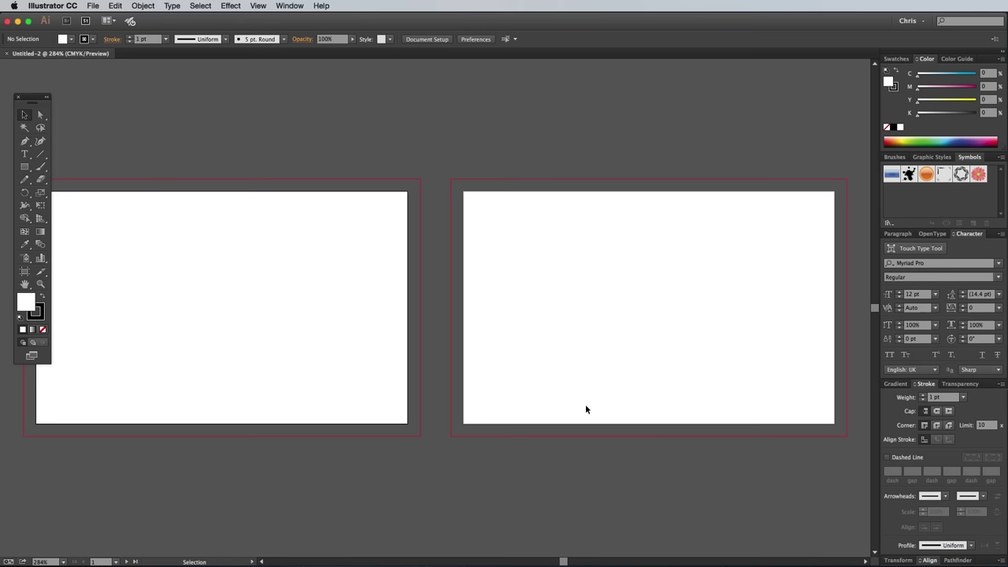
# Create a 78 × 45 mm rectangle on the first artboard
pyautogui.hscroll(-5, 533, 386)
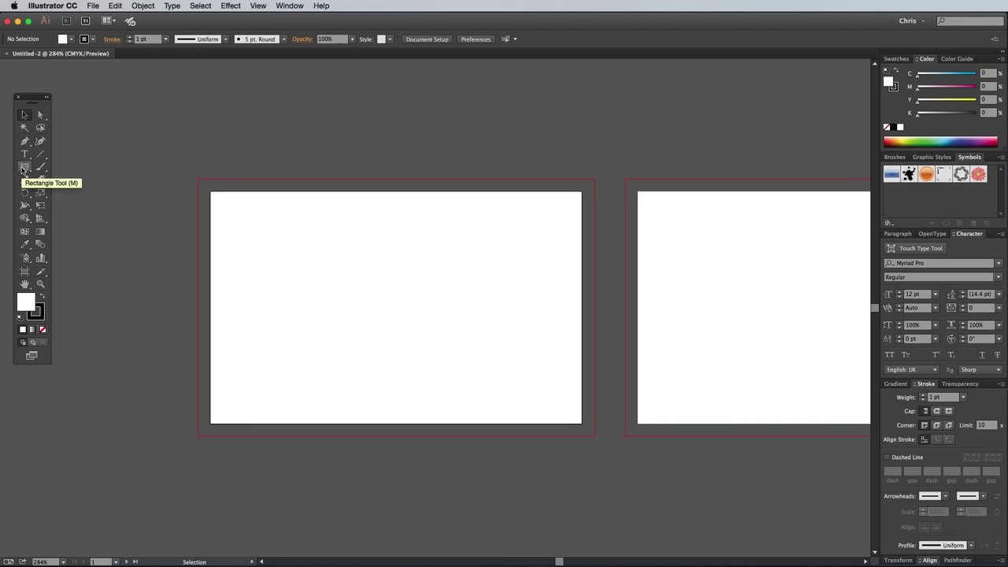
pyautogui.click(24, 168)
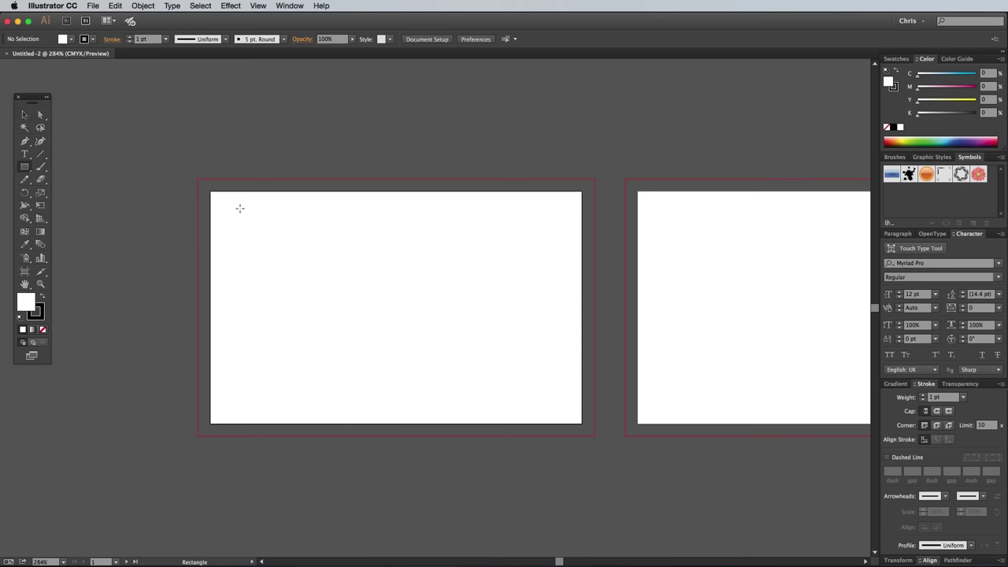
pyautogui.click(240, 207)
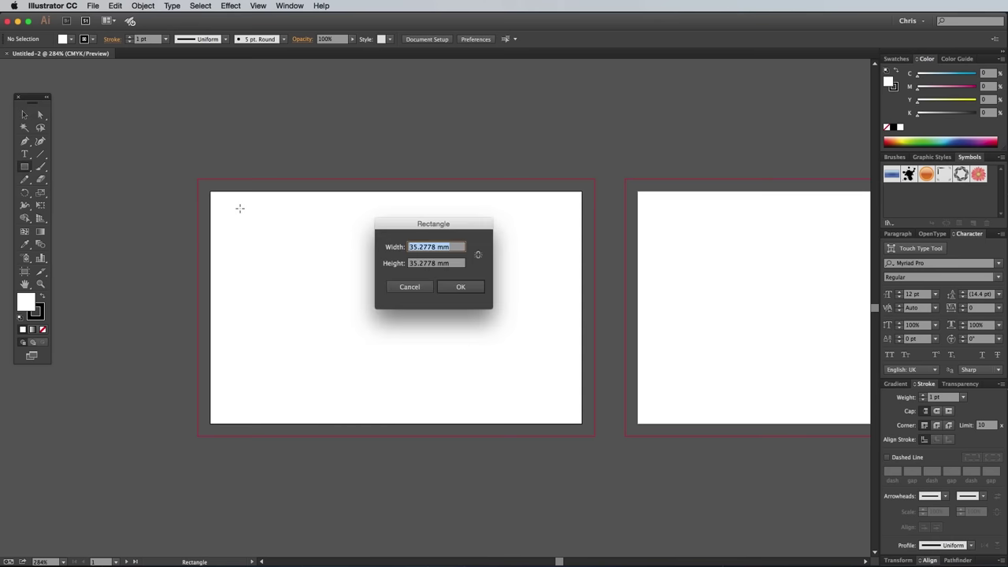
pyautogui.write('78')
pyautogui.press('Tab')
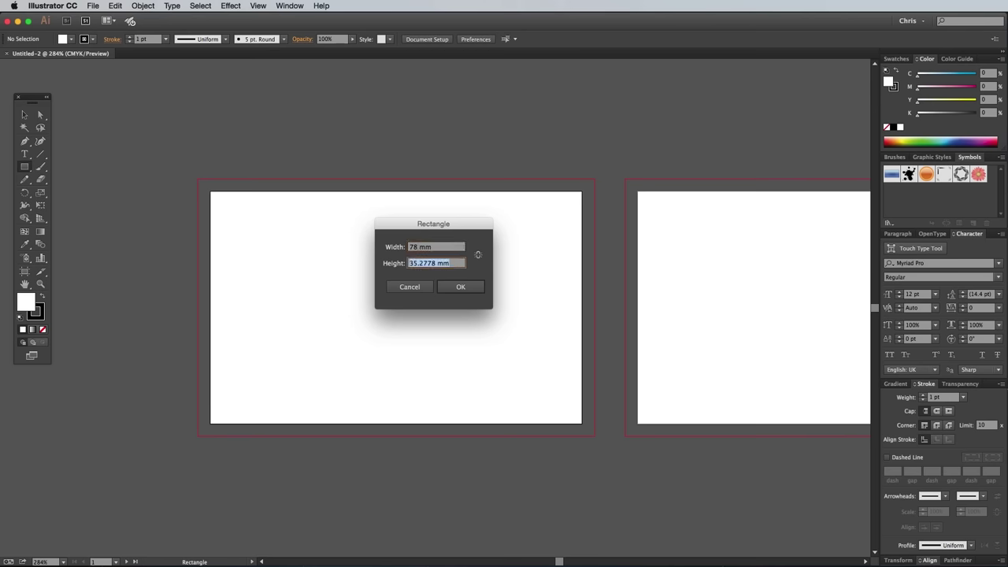
pyautogui.write('45')
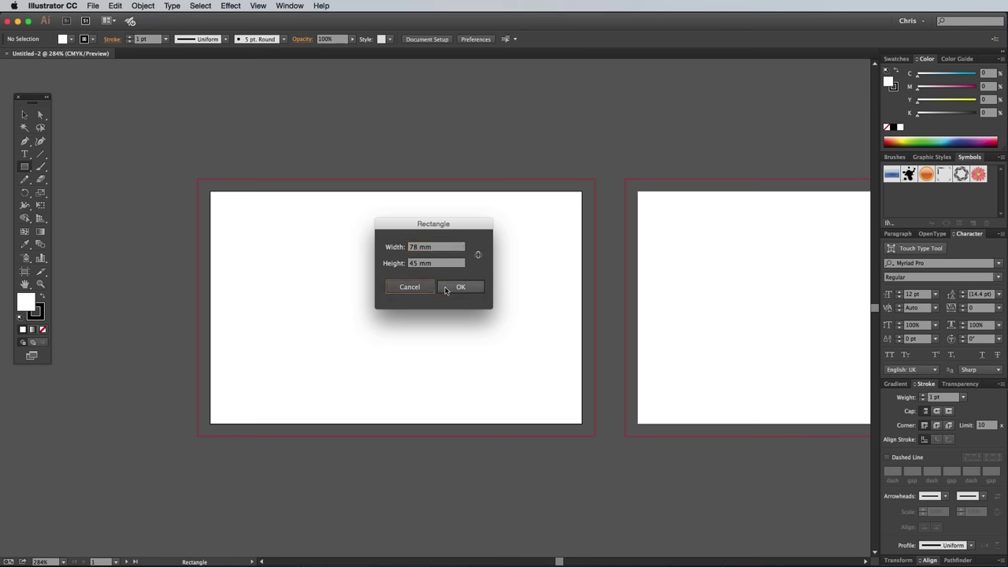
pyautogui.click(454, 289)
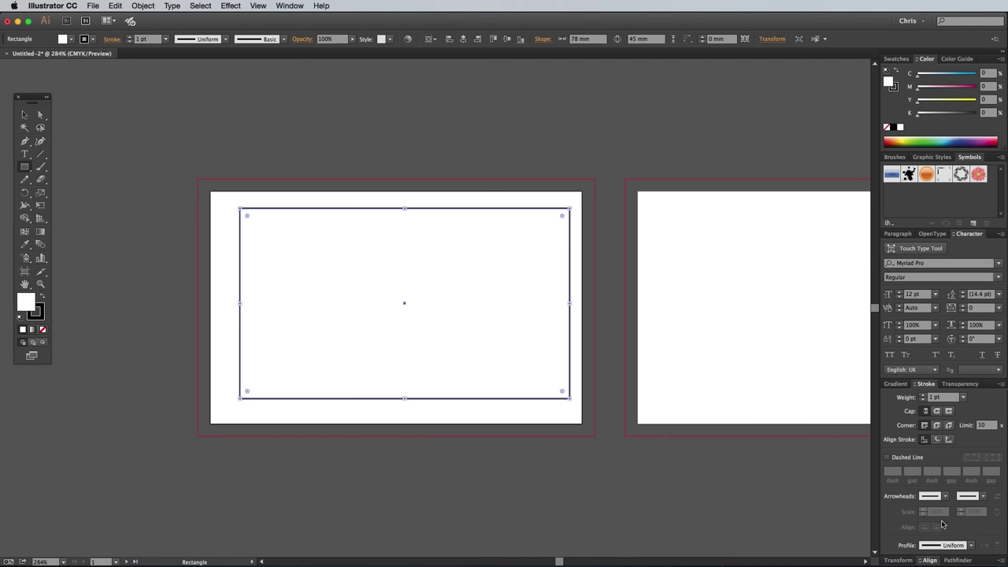
# Centre the rectangle horizontally and vertically on the artboard and convert it into guides
pyautogui.click(930, 560)
pyautogui.click(908, 497)
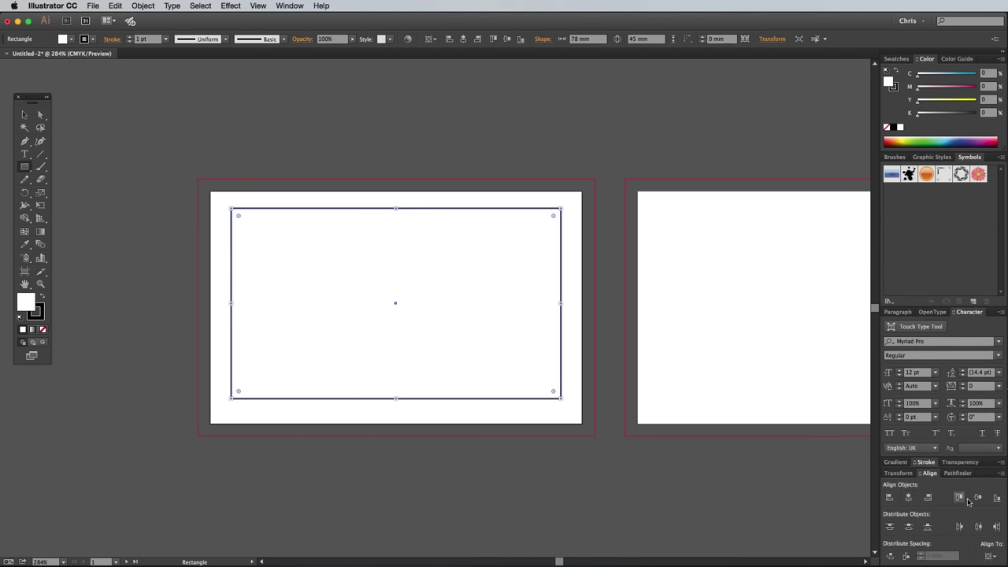
pyautogui.click(979, 499)
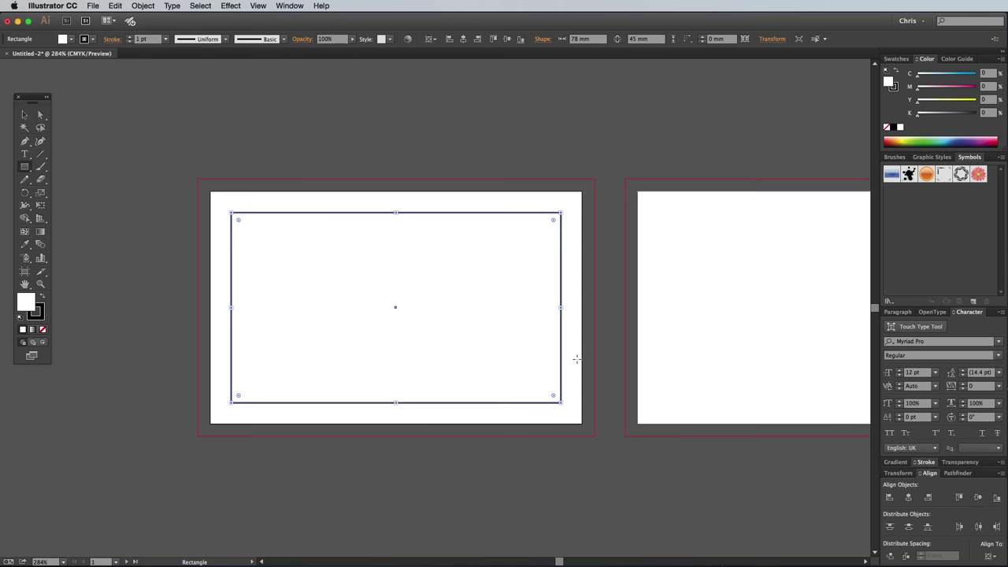
pyautogui.rightClick(234, 274)
pyautogui.click(268, 391)
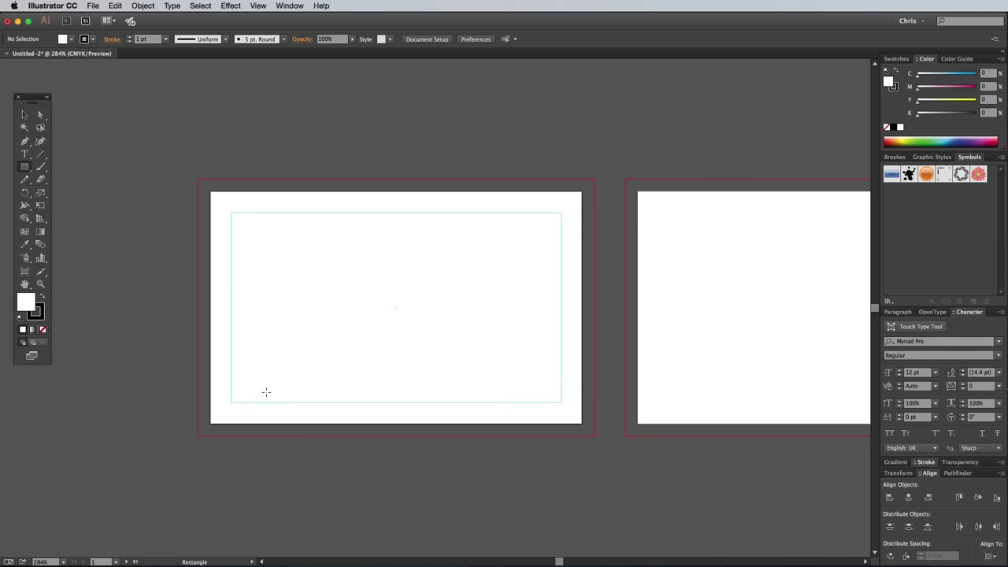
# Draw a 94 × 61 mm rectangle over the first artboard and its bleed, with no stroke
pyautogui.moveTo(197, 180); pyautogui.dragTo(595, 436)
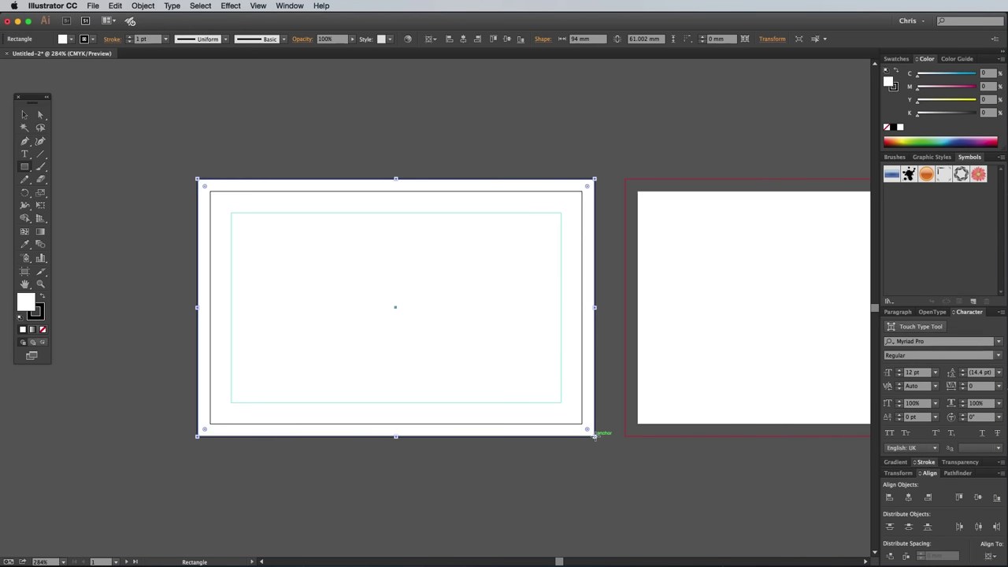
pyautogui.click(41, 316)
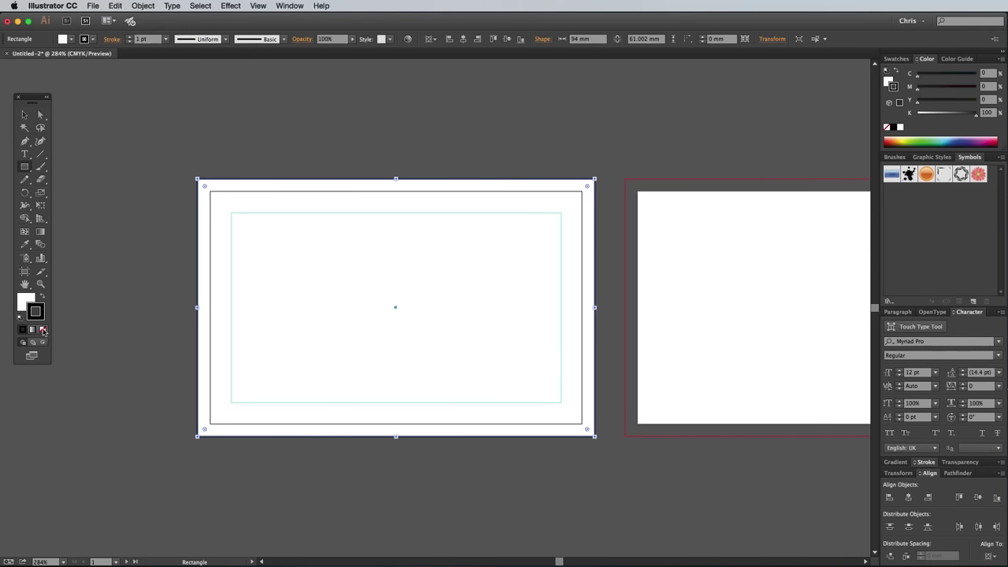
pyautogui.click(43, 330)
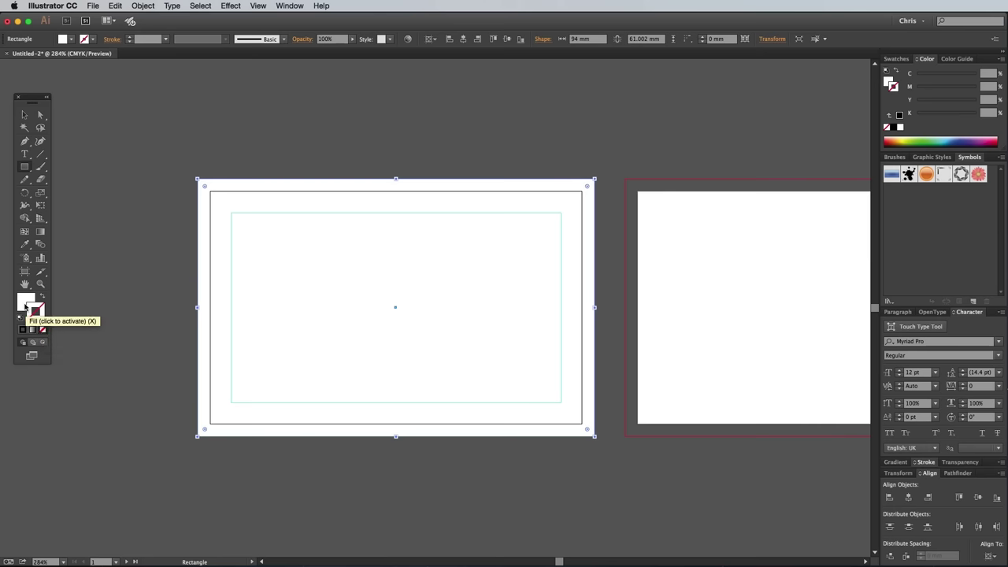
pyautogui.doubleClick(25, 302)
# In the Color Picker, pick black and enter C 50, M 40, Y 40, K 100
pyautogui.moveTo(643, 335); pyautogui.dragTo(621, 396)
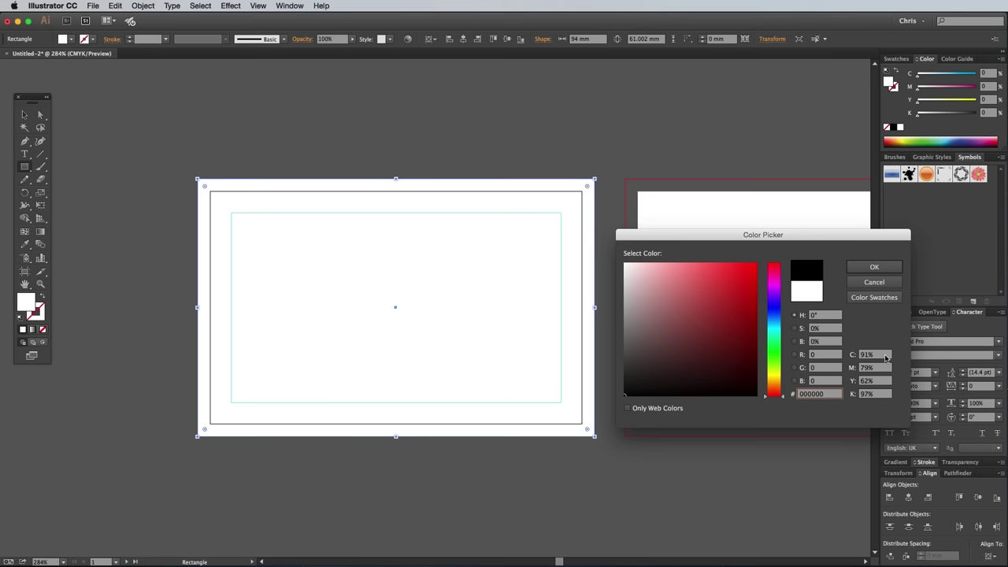
pyautogui.click(886, 358)
pyautogui.write('50')
pyautogui.press('Tab')
pyautogui.write('40')
pyautogui.press('Tab')
pyautogui.write('40')
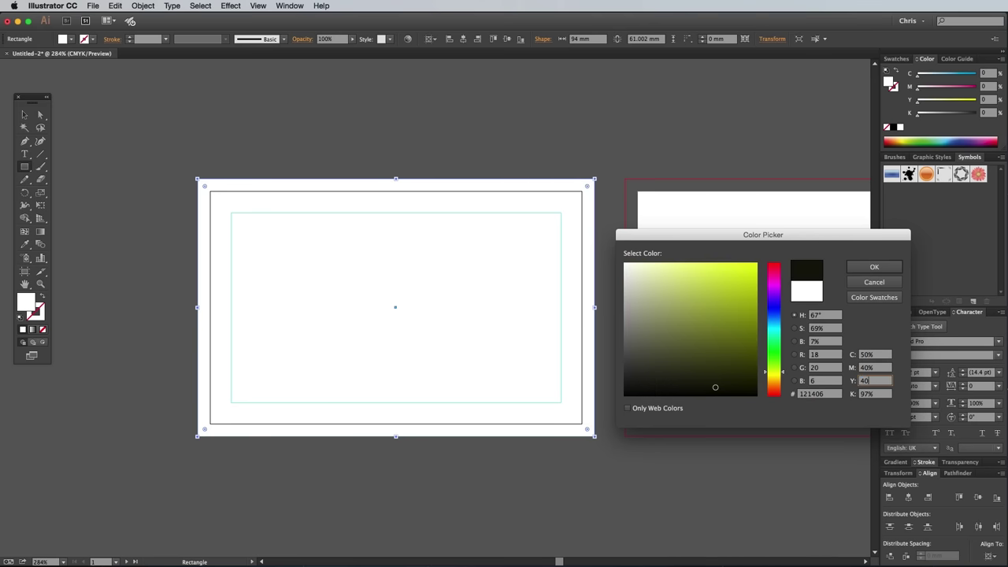
pyautogui.press('Tab')
pyautogui.write('100')
pyautogui.press('Tab')
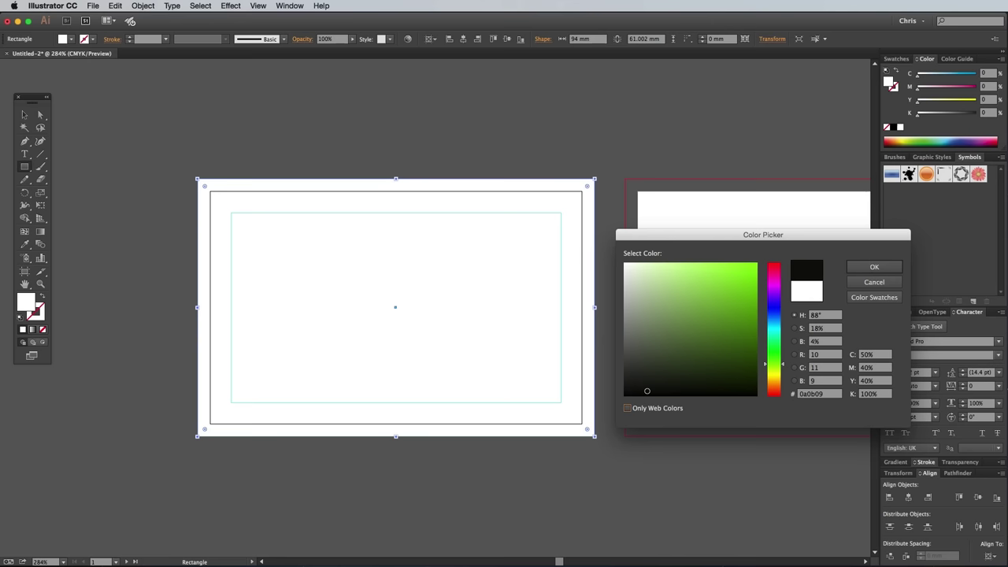
# Correct magenta and yellow to 0 and apply the C50 M0 Y0 K100 rich black fill
pyautogui.click(885, 359)
pyautogui.press('Tab')
pyautogui.write('0')
pyautogui.press('Tab')
pyautogui.write('0')
pyautogui.press('Tab')
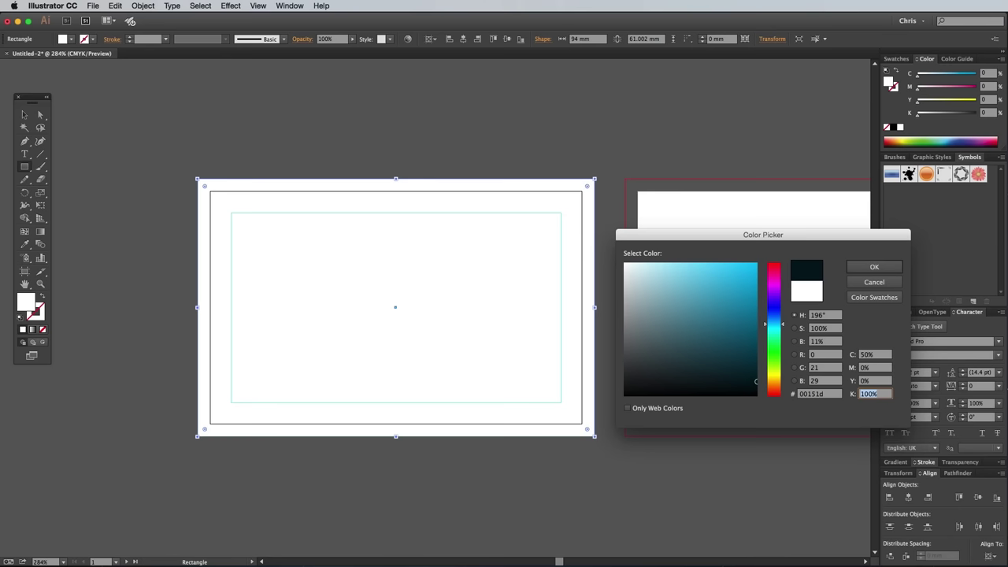
pyautogui.click(885, 268)
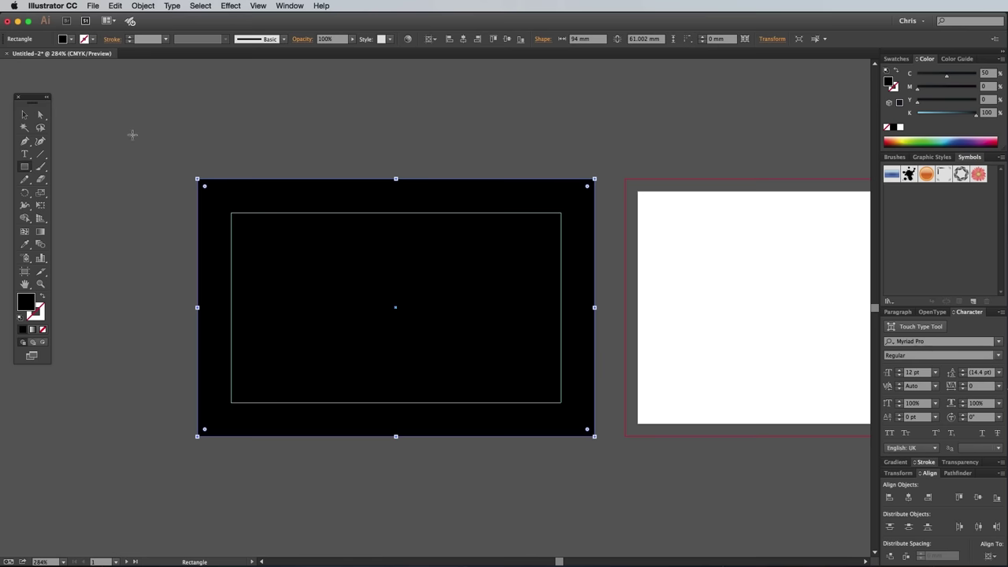
pyautogui.click(25, 115)
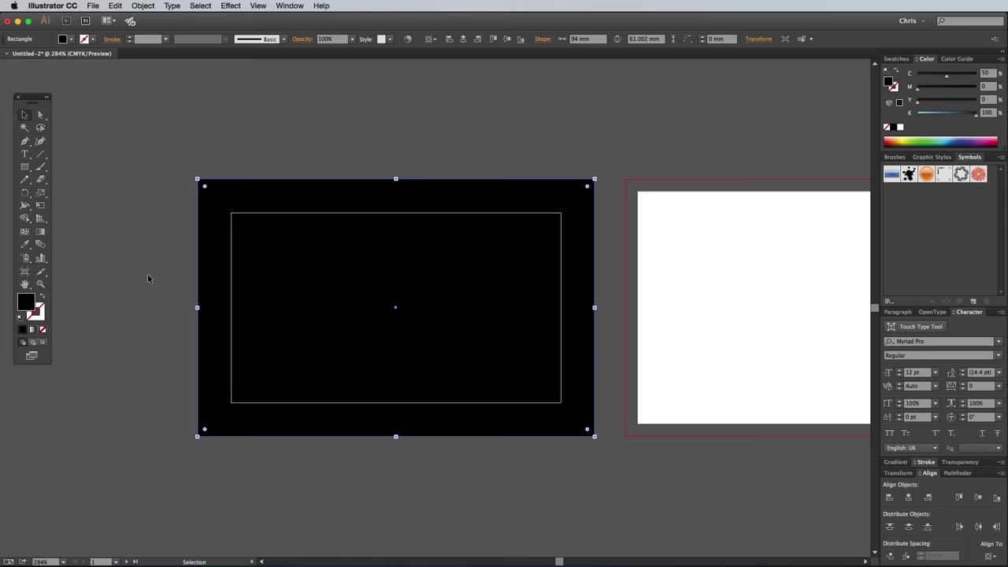
# Copy the logo from Millenium Falcon Logo.ai and paste it onto the black card
pyautogui.press('F11')
pyautogui.moveTo(50, 70); pyautogui.dragTo(47, 77)
pyautogui.click(425, 367)
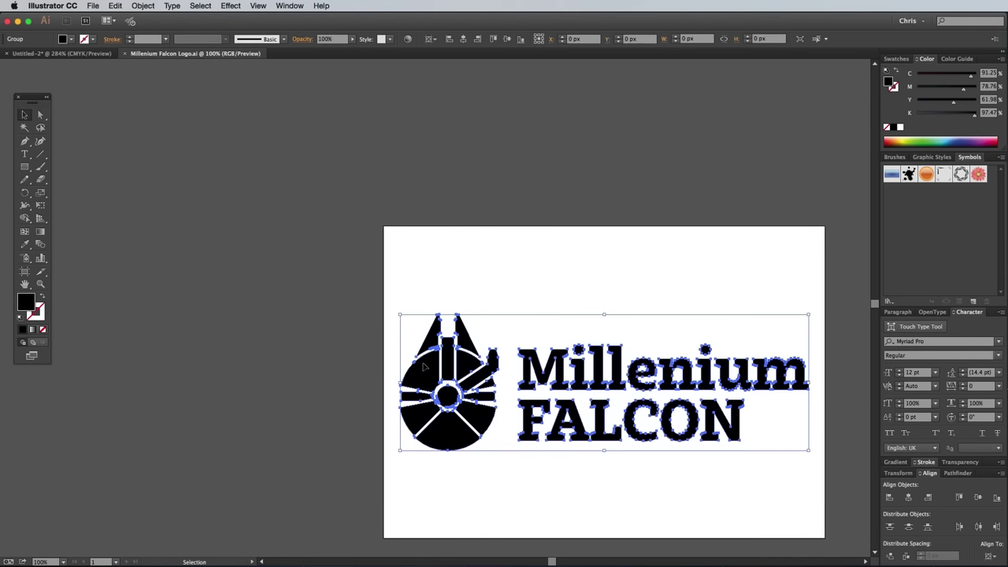
pyautogui.press('super+c')
pyautogui.press('super+w')
pyautogui.press('super+v')
# Shrink the logo, move it to the card's top-right corner, and make it white
pyautogui.hscroll(-10, 186, 221)
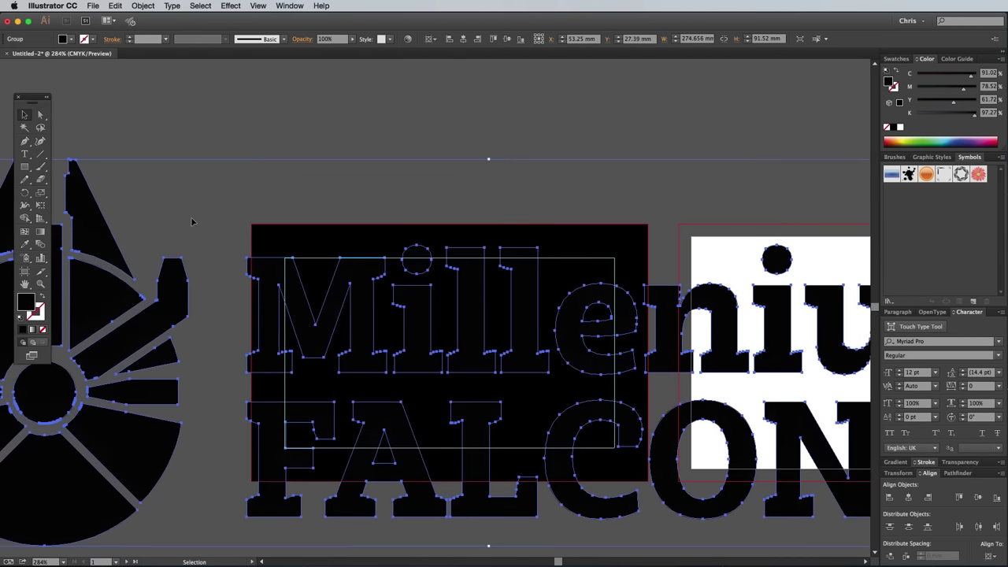
pyautogui.moveTo(96, 180); pyautogui.dragTo(603, 246)
pyautogui.moveTo(631, 385); pyautogui.dragTo(679, 315)
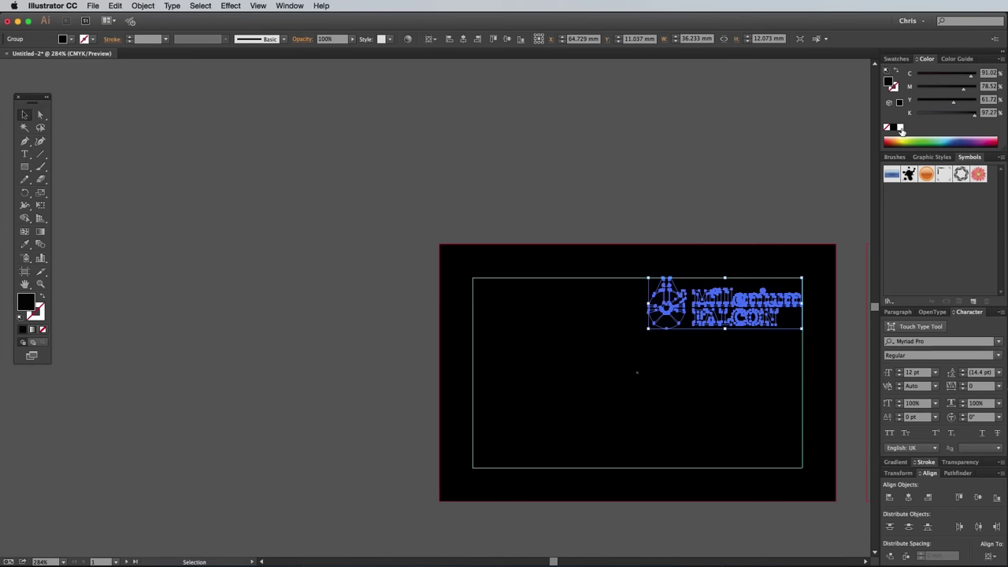
pyautogui.click(900, 127)
pyautogui.hscroll(5, 676, 209)
pyautogui.scroll(-3, 675, 209)
pyautogui.click(624, 111)
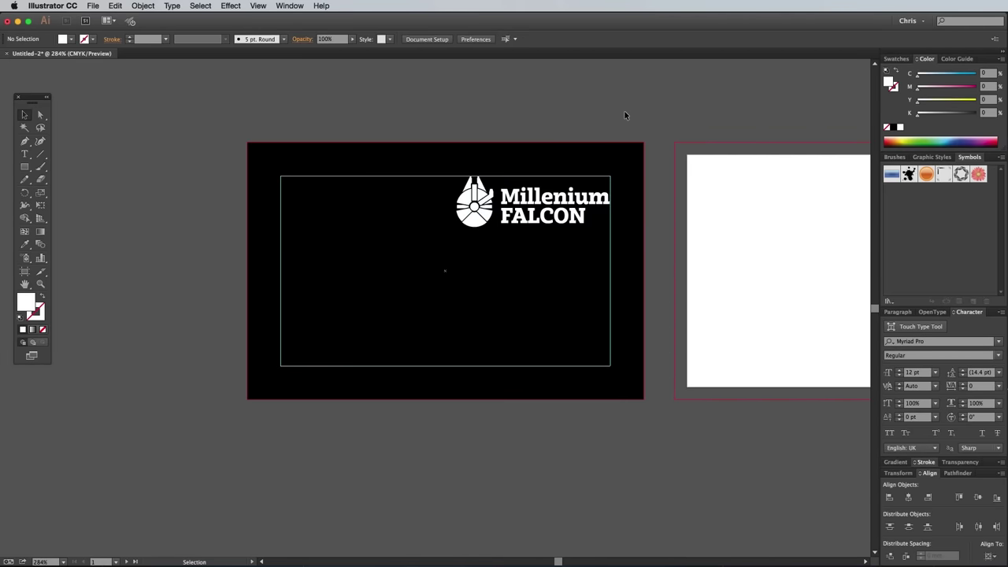
# Make the address text white Achille FY L and add the lines 'Departure Lounge Mos Eisley Spaceport' and 'Tatooine'
pyautogui.press('t')
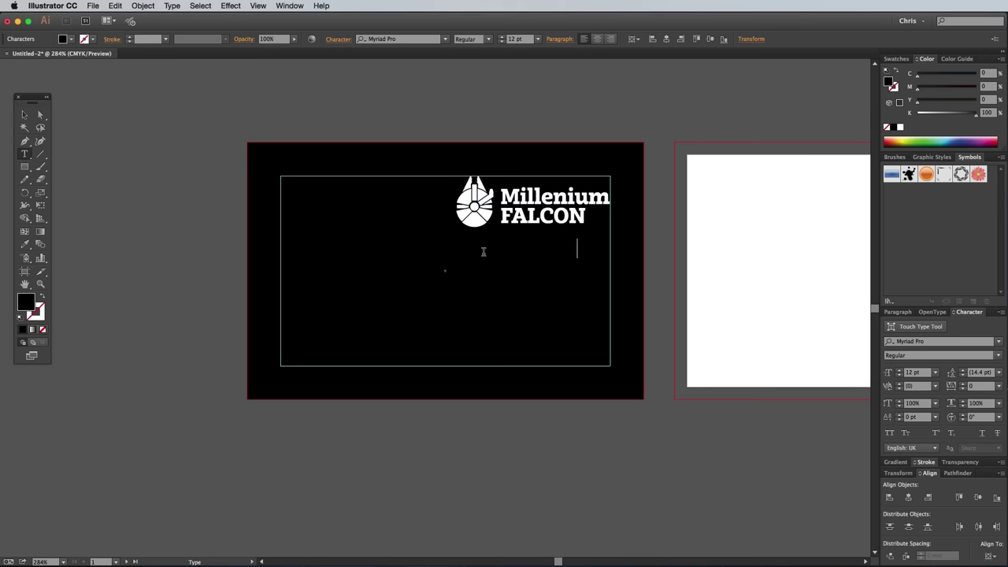
pyautogui.press('super+a')
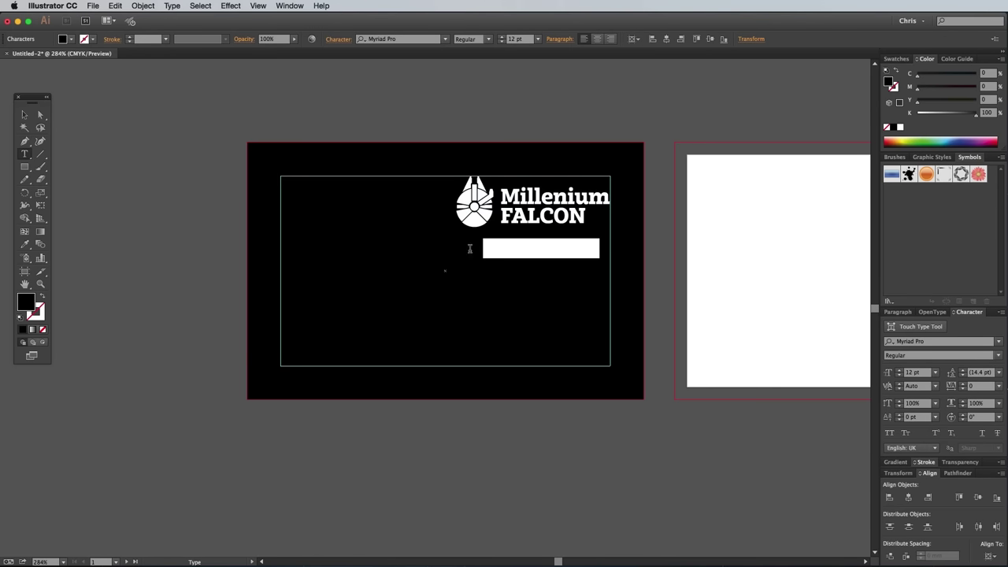
pyautogui.click(900, 129)
pyautogui.click(393, 38)
pyautogui.write('ac')
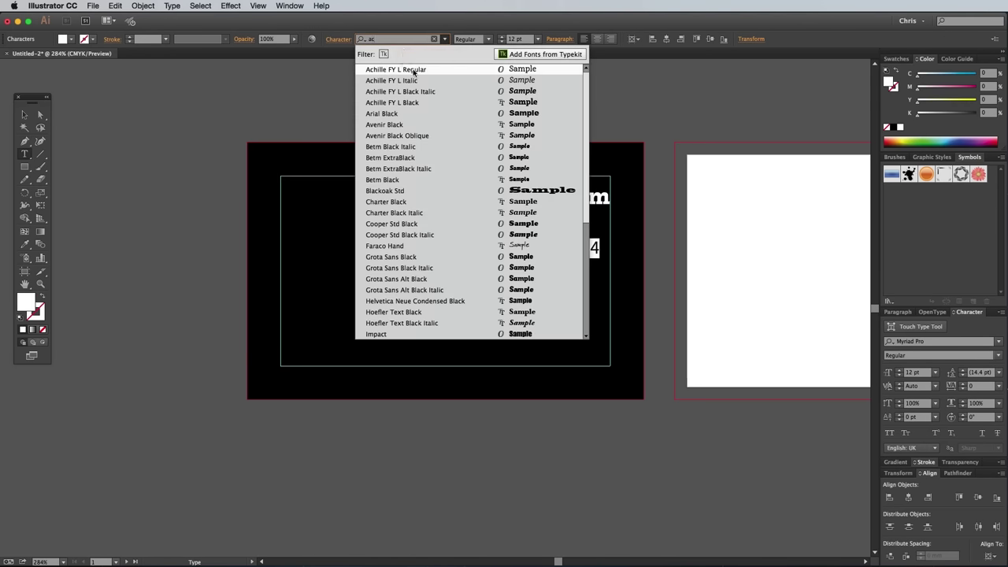
pyautogui.click(413, 70)
pyautogui.click(510, 200)
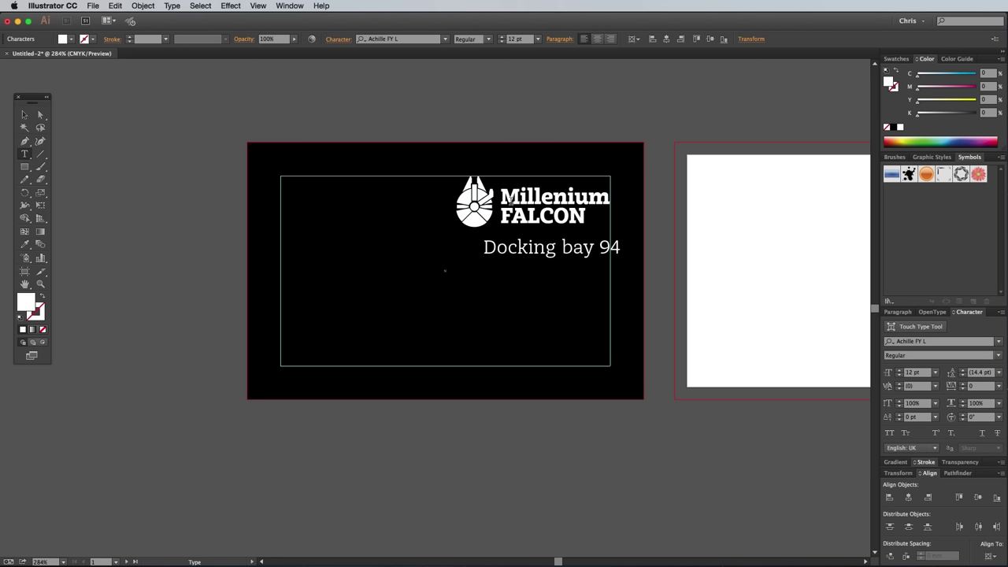
pyautogui.write('Departure')
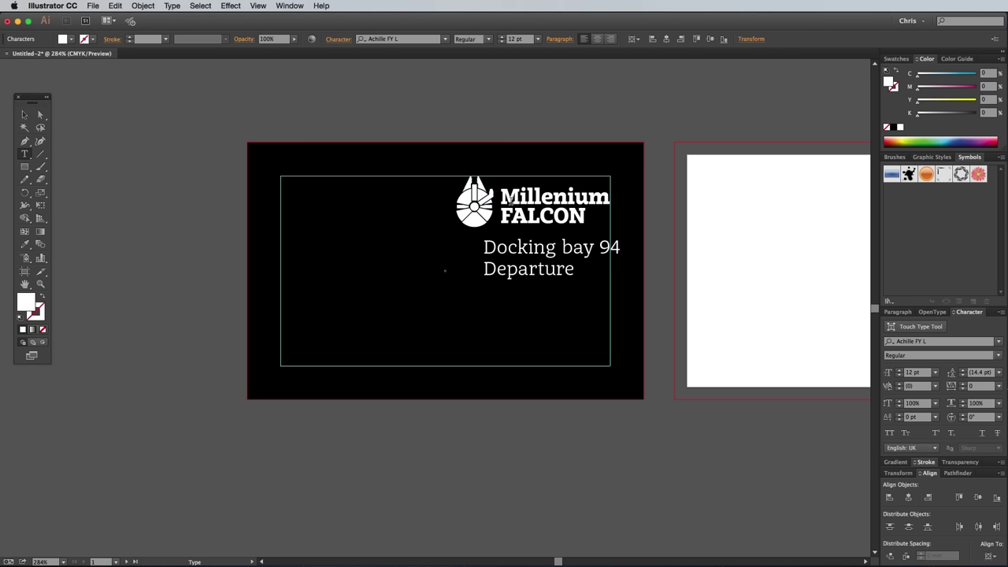
pyautogui.write(' Lounge Mos ')
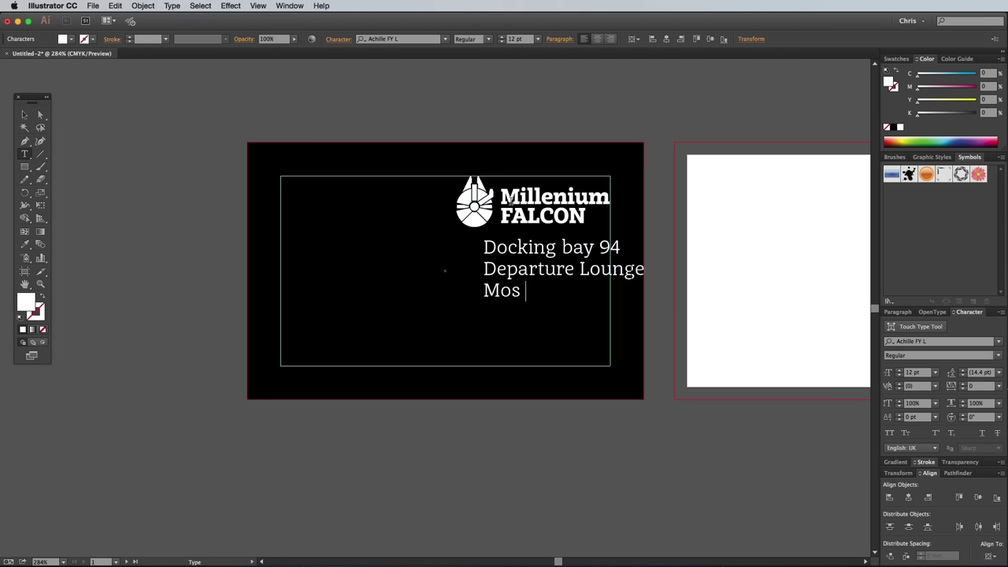
pyautogui.write('Eisley Spaceport')
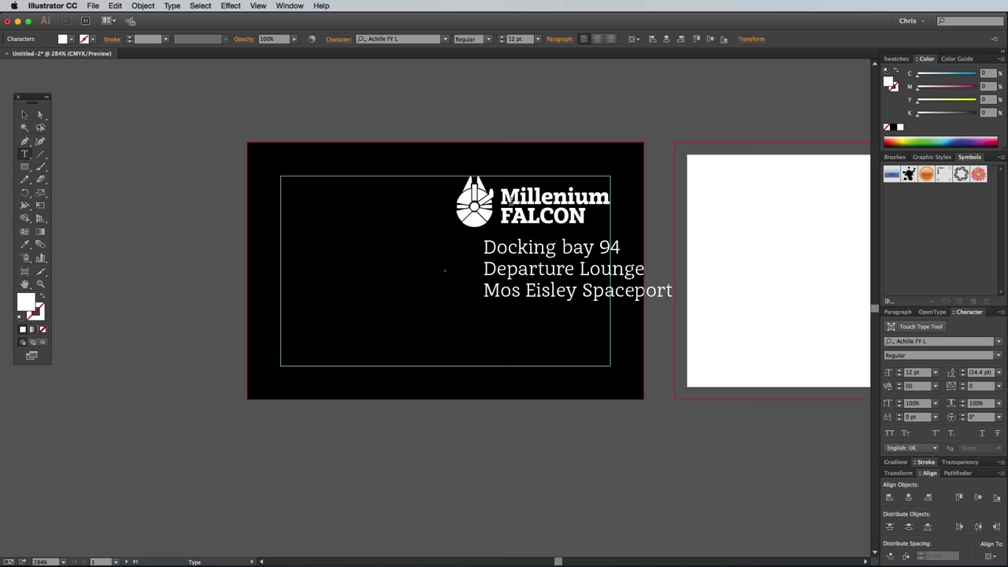
pyautogui.press('Return')
pyautogui.write('Tatooine')
# Style the address italic at 6 pt with 8 pt leading and move it under FALCON
pyautogui.press('super+a')
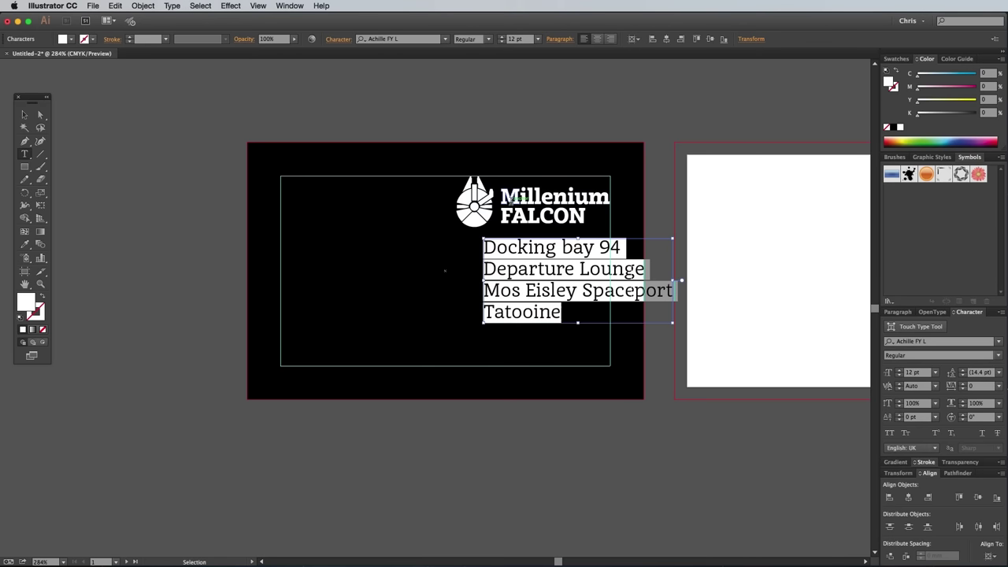
pyautogui.click(488, 39)
pyautogui.click(486, 61)
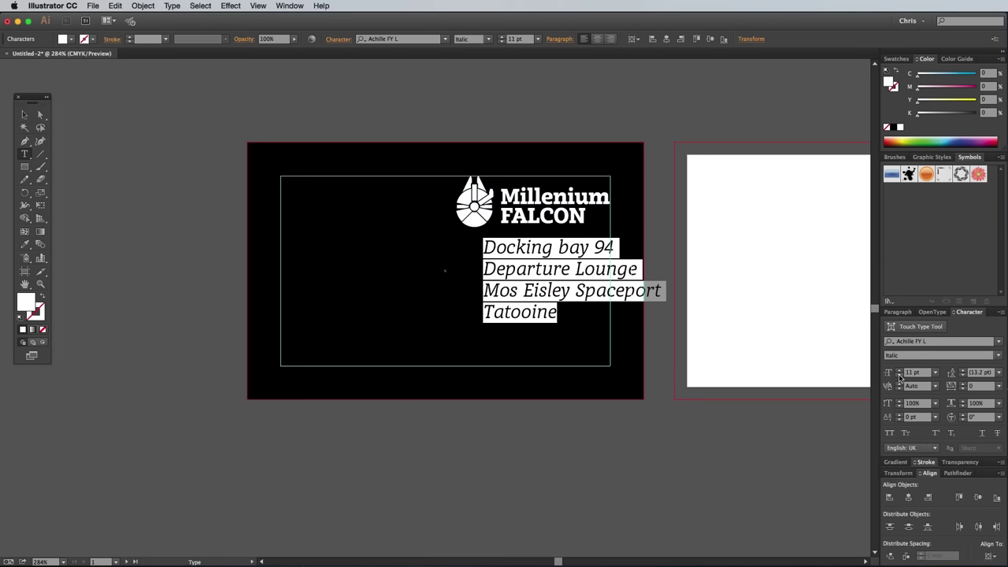
pyautogui.click(900, 376)
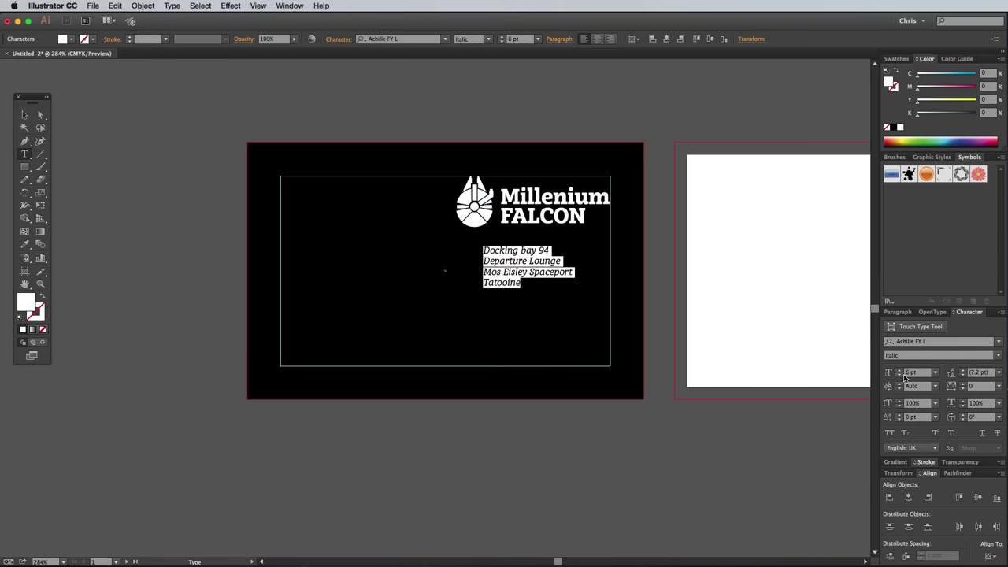
pyautogui.click(962, 369)
pyautogui.click(24, 115)
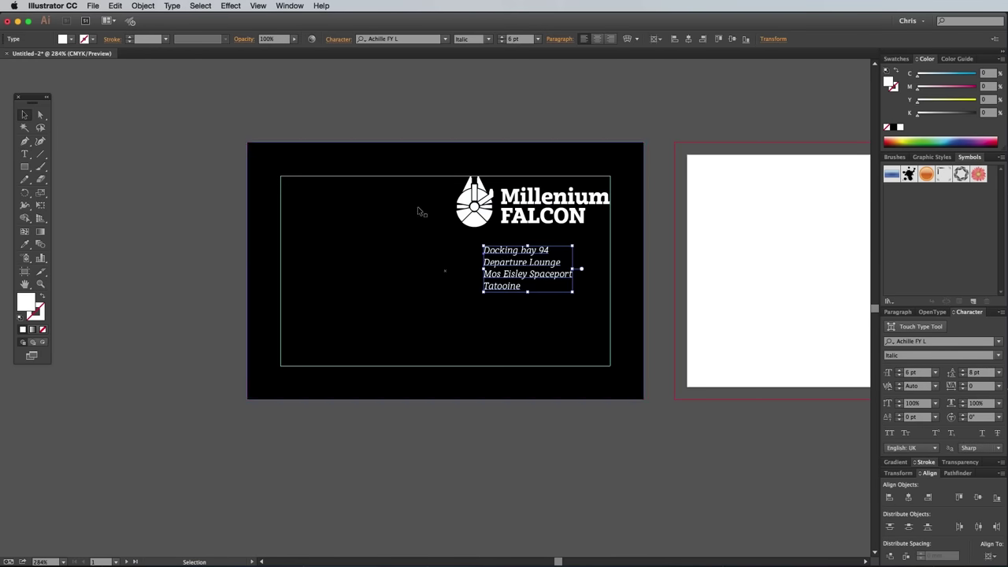
pyautogui.moveTo(504, 251); pyautogui.dragTo(551, 246)
# Nudge the address under FALCON, resize the logo slightly, and move both up together
pyautogui.click(523, 215)
pyautogui.moveTo(455, 176); pyautogui.dragTo(482, 178)
pyautogui.press('super+equal')
pyautogui.press('super+equal')
pyautogui.press('super+equal')
pyautogui.press('super+equal')
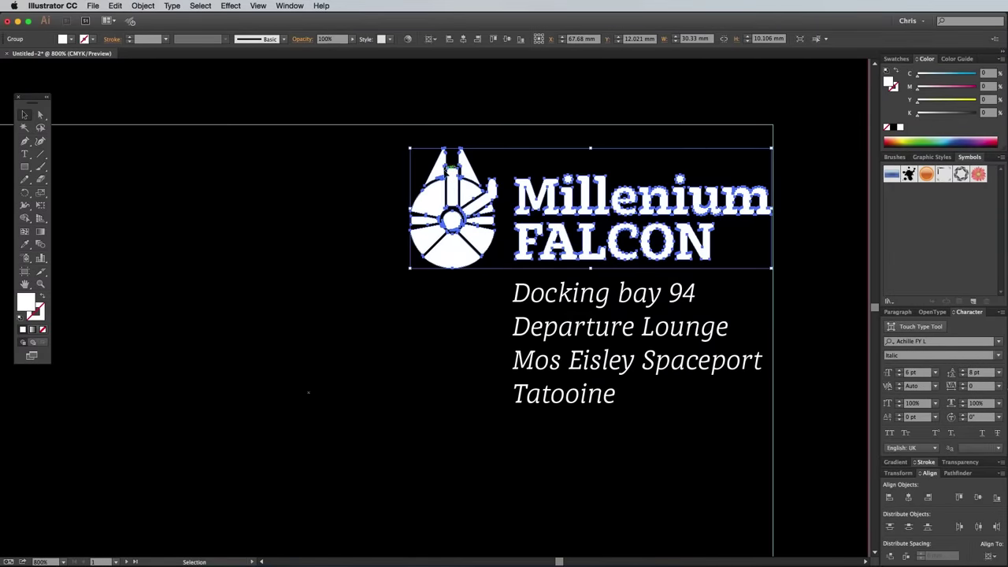
pyautogui.moveTo(409, 147); pyautogui.dragTo(408, 148)
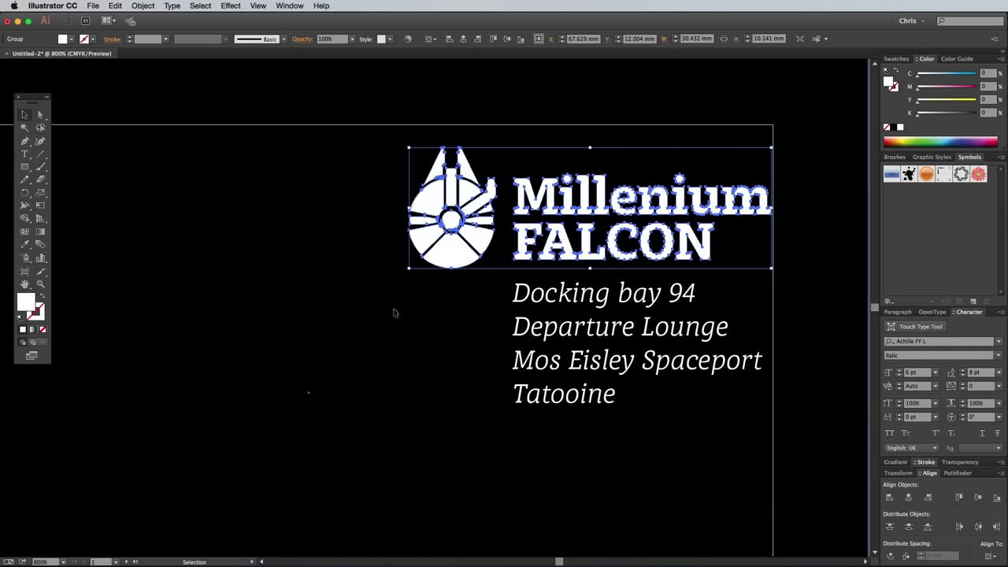
pyautogui.click(395, 312)
pyautogui.press('super+minus')
pyautogui.press('super+minus')
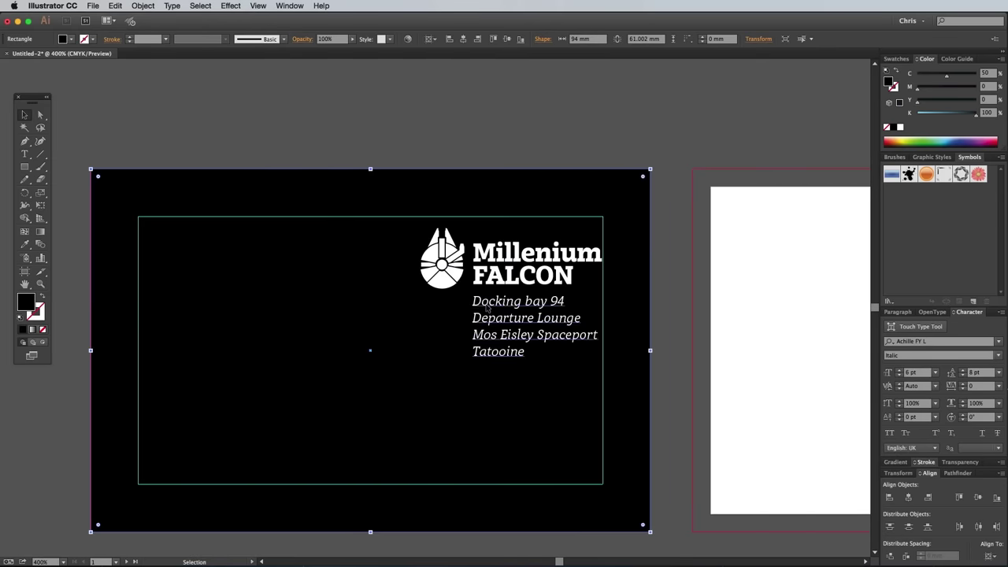
pyautogui.moveTo(488, 308); pyautogui.dragTo(488, 296)
pyautogui.click(464, 116)
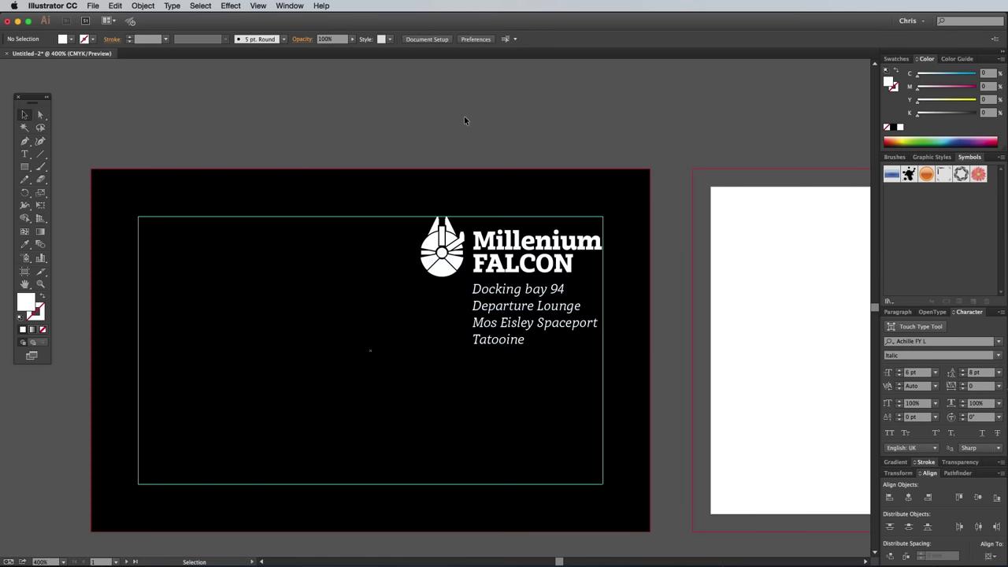
pyautogui.hscroll(-5, 421, 169)
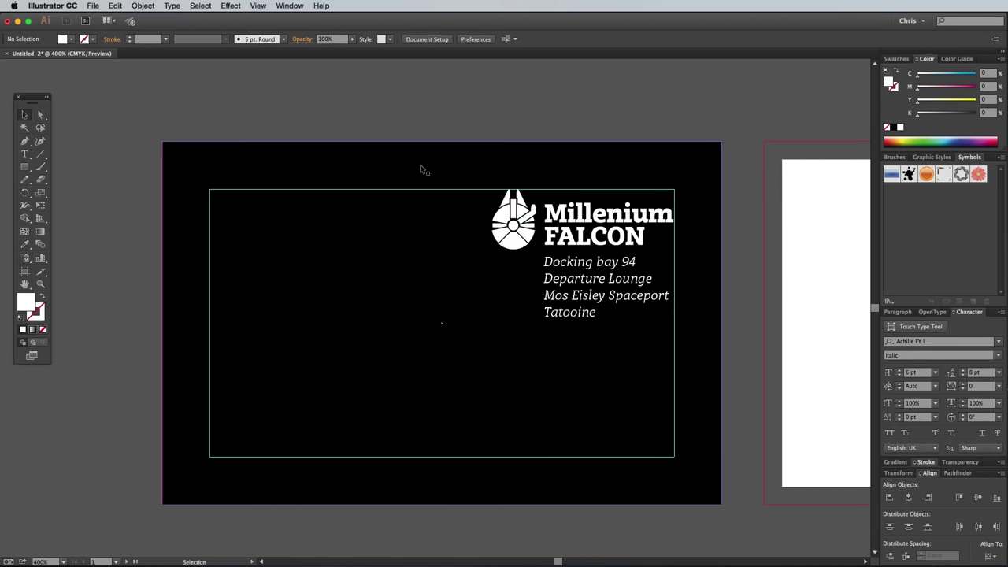
pyautogui.click(24, 167)
# Draw a white panel from the left edge and type the name in Achille FY L Black 14 pt
pyautogui.moveTo(162, 338); pyautogui.dragTo(413, 442)
pyautogui.press('t')
pyautogui.click(227, 359)
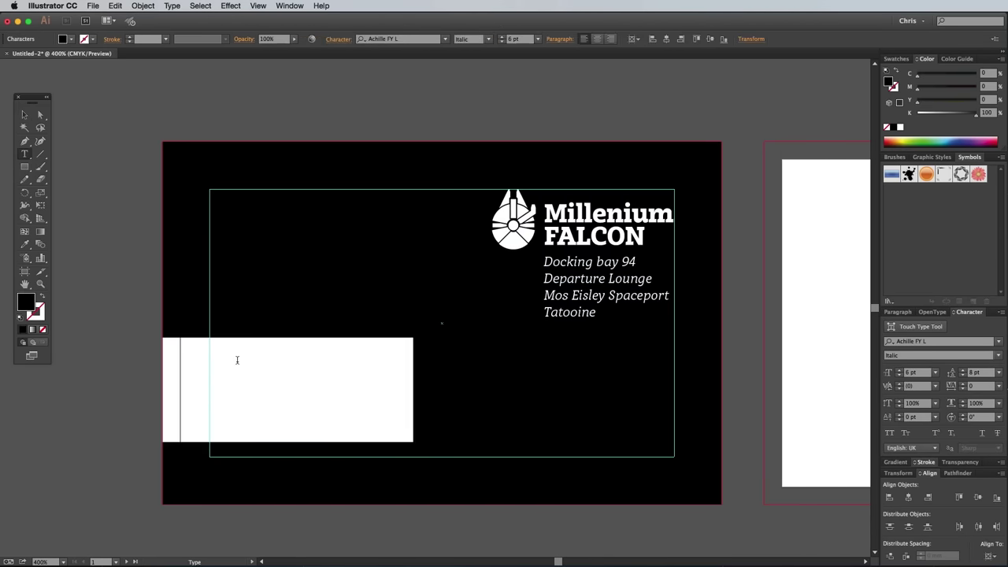
pyautogui.write('Han Solo')
pyautogui.press('super+a')
pyautogui.click(445, 38)
pyautogui.click(394, 81)
pyautogui.click(501, 36)
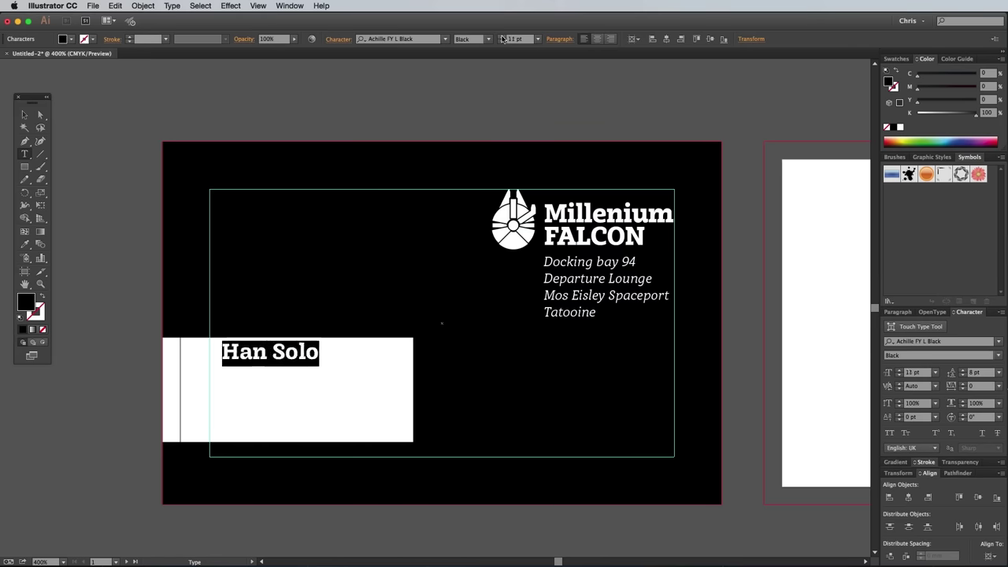
pyautogui.click(502, 36)
# Duplicate the name as 'Captain' in Regular 6 pt just beneath it
pyautogui.moveTo(290, 351); pyautogui.dragTo(252, 401)
pyautogui.tripleClick(252, 402)
pyautogui.write('Captain')
pyautogui.press('super+a')
pyautogui.click(488, 39)
pyautogui.click(466, 49)
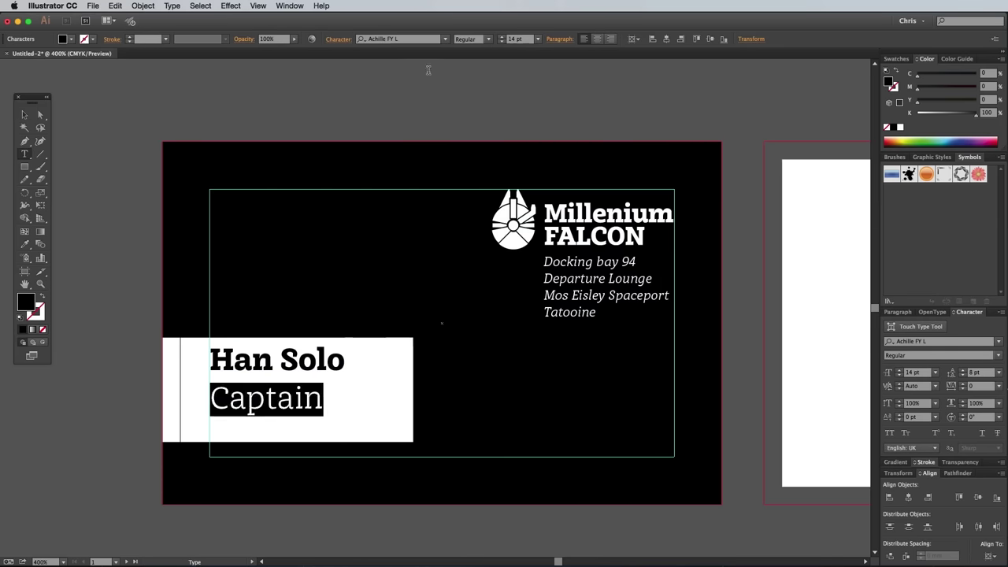
pyautogui.click(501, 41)
pyautogui.click(502, 42)
pyautogui.click(502, 41)
pyautogui.click(24, 114)
pyautogui.moveTo(234, 405)
pyautogui.mouseDown()
pyautogui.moveTo(234, 384)
pyautogui.moveTo(234, 410)
pyautogui.mouseUp()
# Add the phone number and social handle as a Black-weight contact block at 7 pt
pyautogui.doubleClick(235, 407)
pyautogui.click(488, 38)
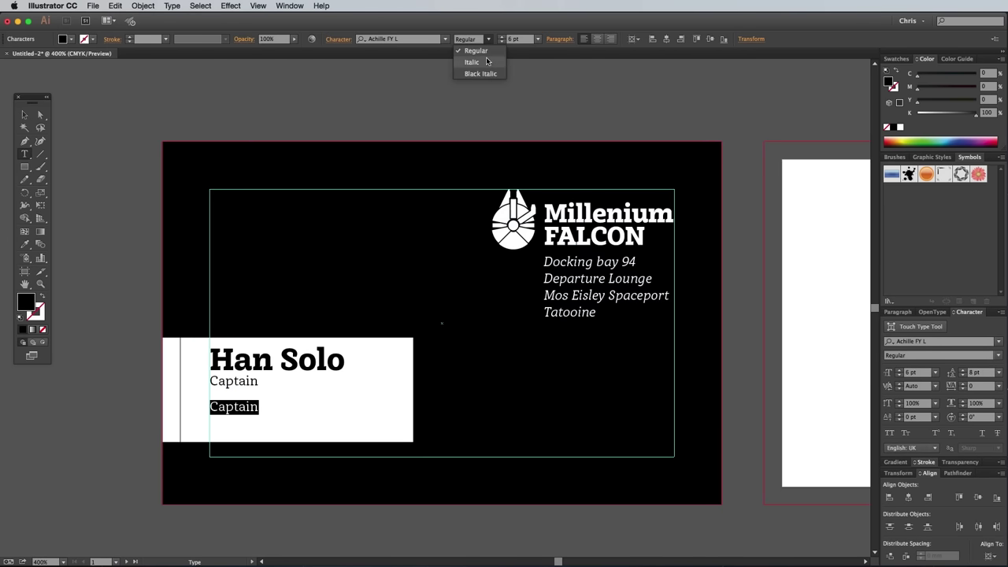
pyautogui.click(471, 72)
pyautogui.write('M-11 9109 109')
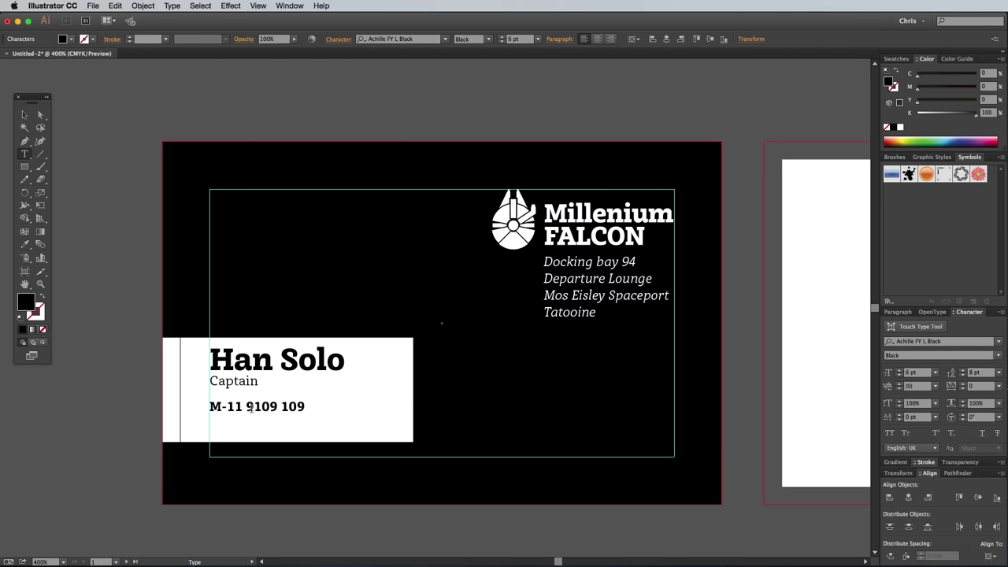
pyautogui.press('Return')
pyautogui.write('@corelliansmuggler')
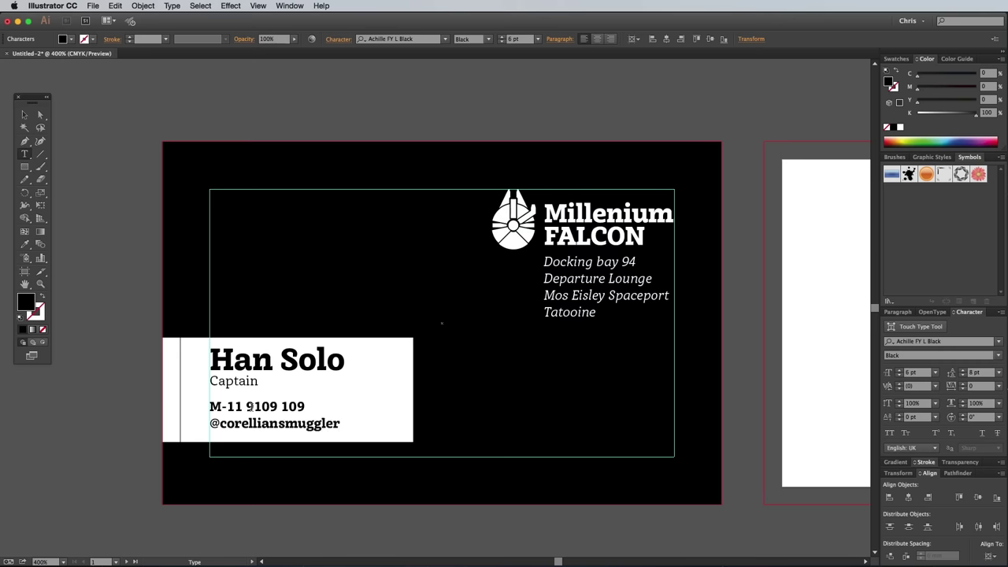
pyautogui.press('Escape')
pyautogui.press('super+shift+period')
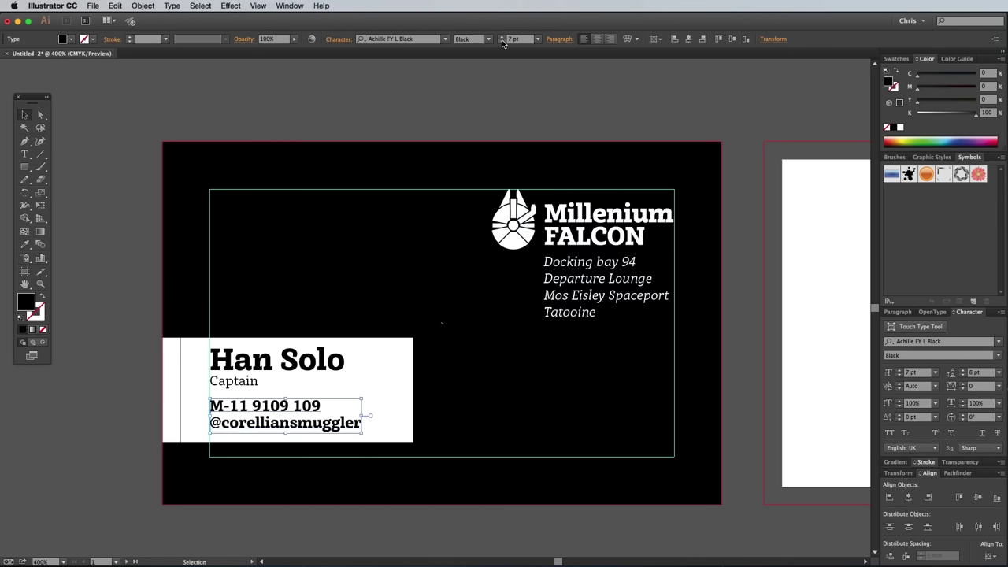
# Make the white panel narrower and taller, then zoom out to see both card sides
pyautogui.click(410, 368)
pyautogui.moveTo(412, 389); pyautogui.dragTo(392, 389)
pyautogui.moveTo(284, 338); pyautogui.dragTo(284, 330)
pyautogui.click(108, 265)
pyautogui.hscroll(2, 150, 321)
pyautogui.press('super+minus')
pyautogui.press('super+minus')
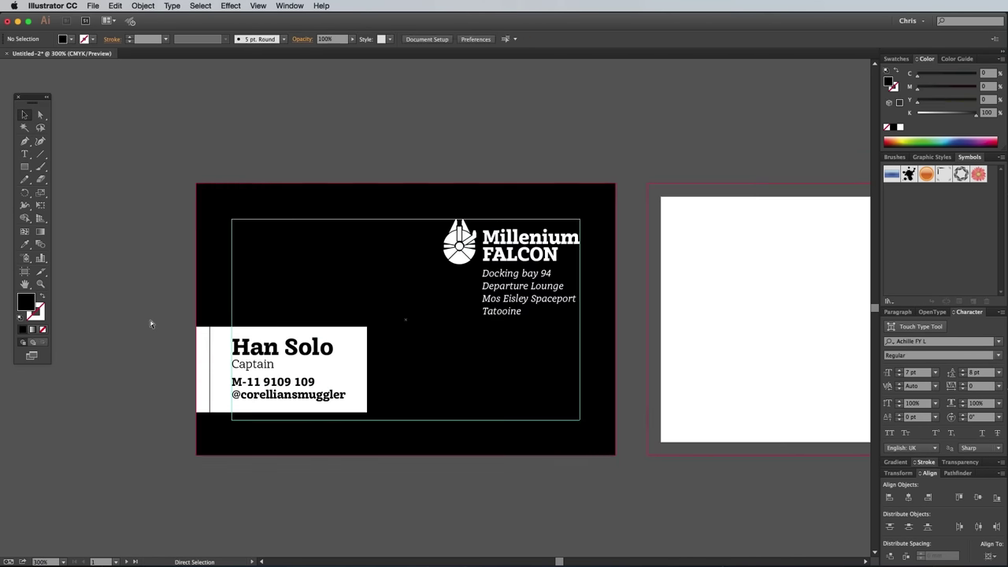
# Hide Illustrator to reach the desktop and switch over to Photoshop
pyautogui.hscroll(3, 149, 319)
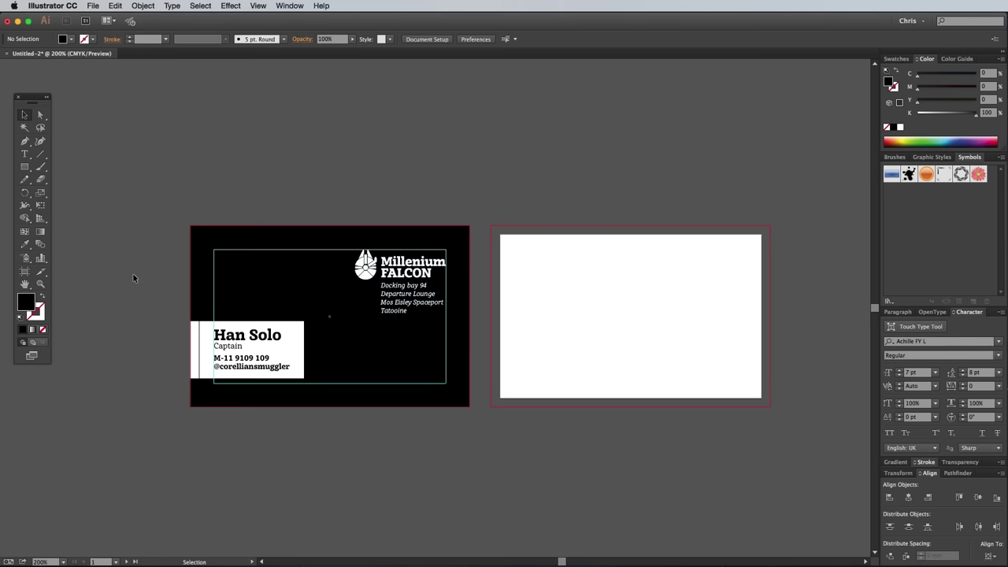
pyautogui.press('F11')
pyautogui.press('F11')
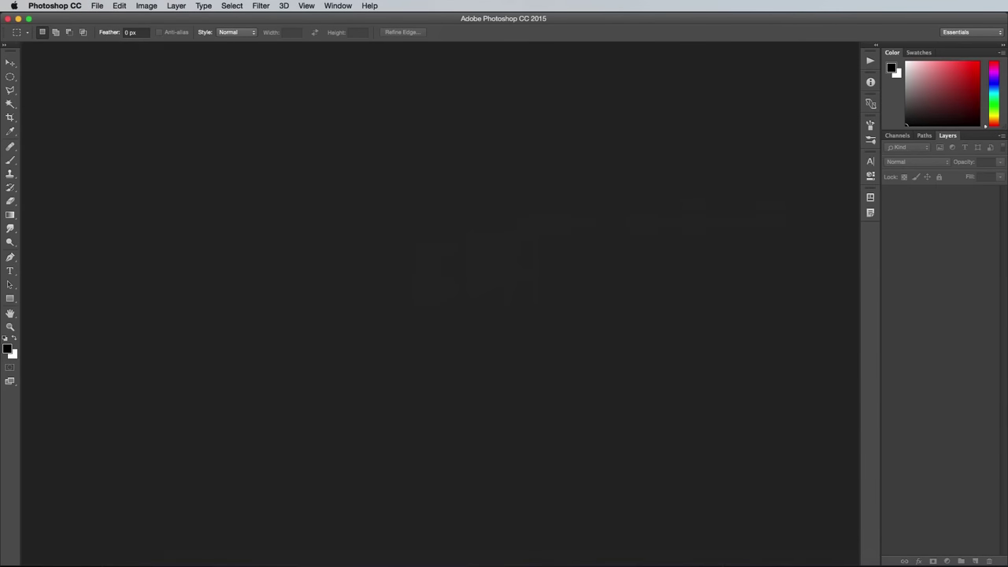
# Make a new document in millimetres: width 94, height 61, 300 ppi, CMYK Color
pyautogui.press('super+n')
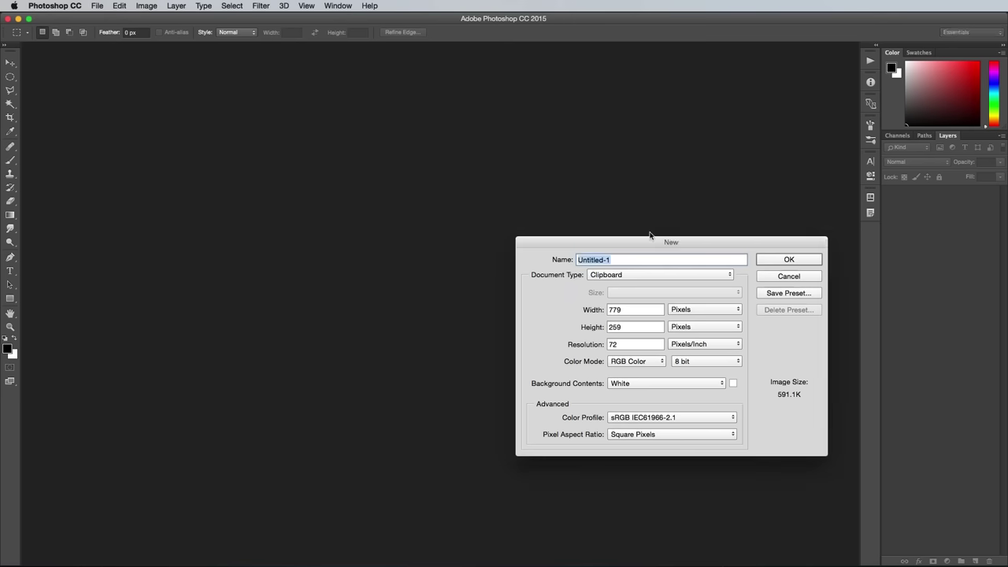
pyautogui.moveTo(653, 234); pyautogui.dragTo(471, 208)
pyautogui.click(523, 274)
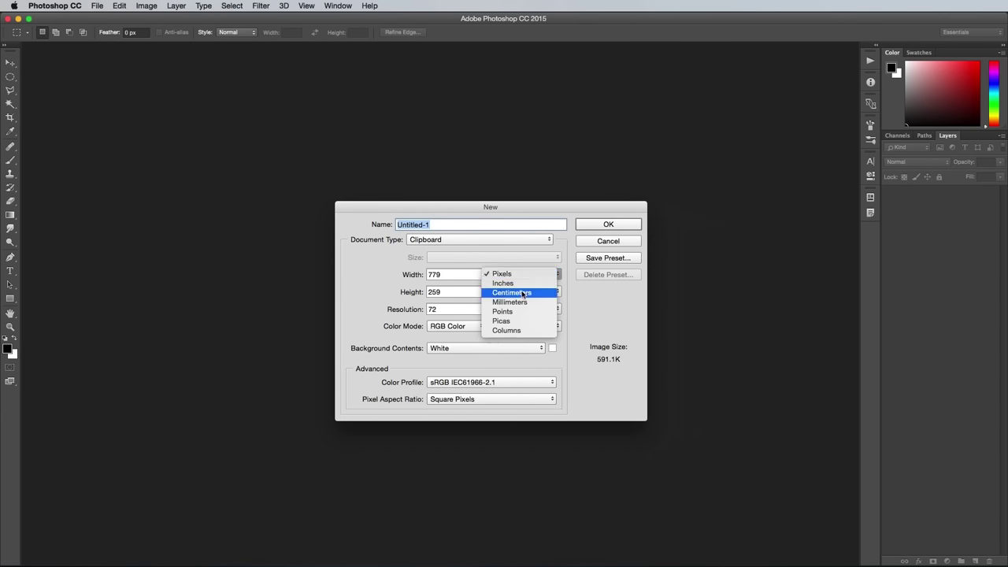
pyautogui.click(492, 299)
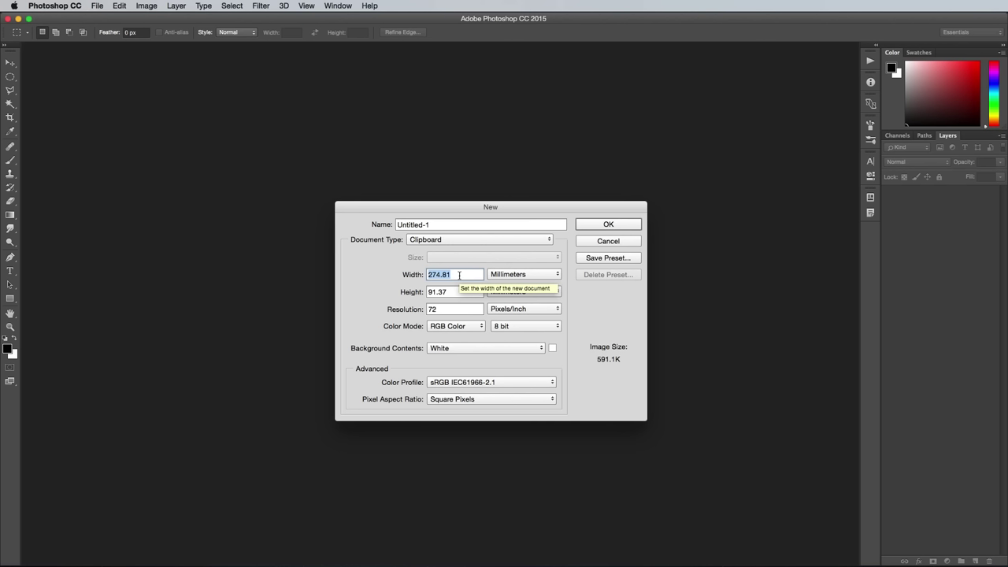
pyautogui.write('94')
pyautogui.press('Tab')
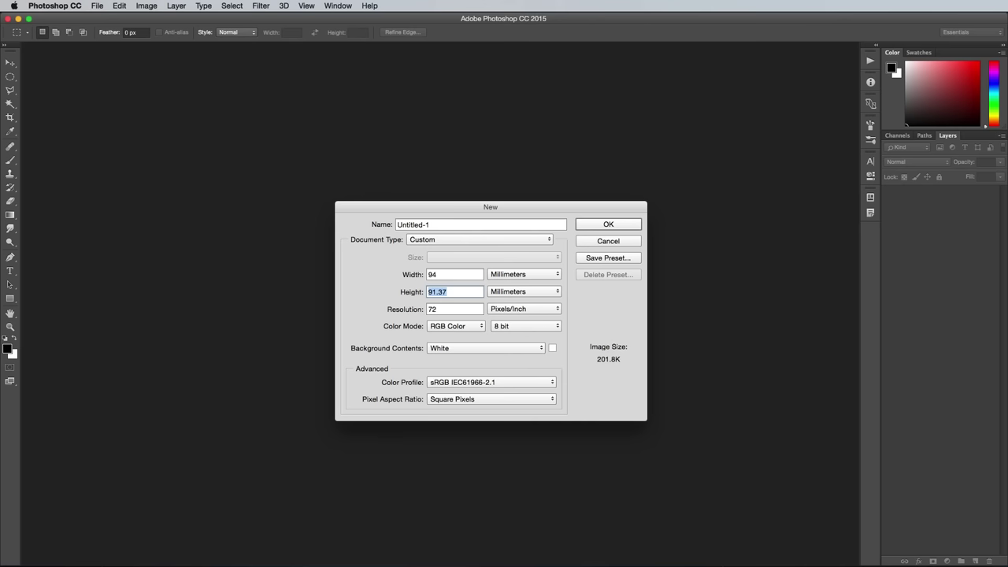
pyautogui.write('61')
pyautogui.press('Tab')
pyautogui.write('300')
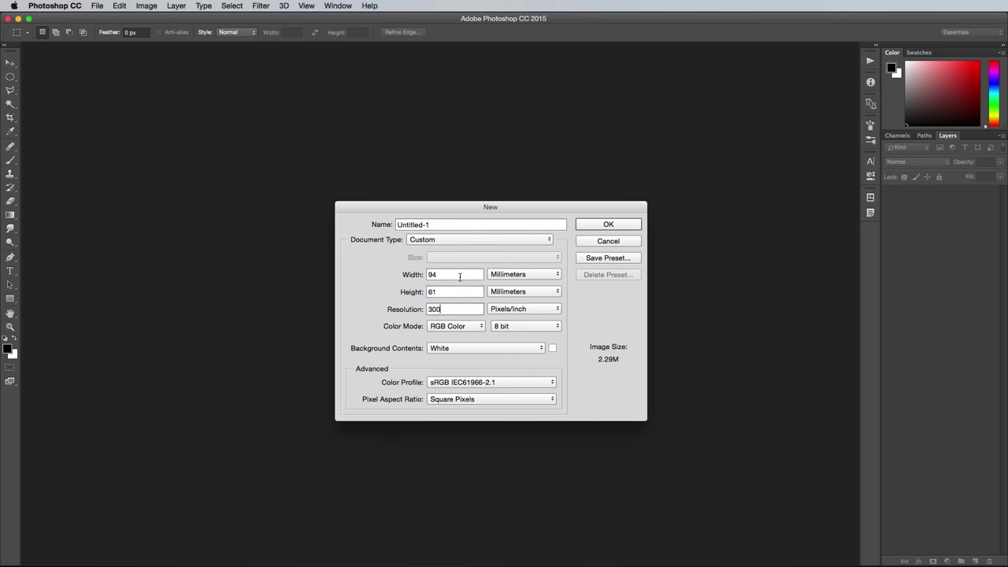
pyautogui.click(465, 327)
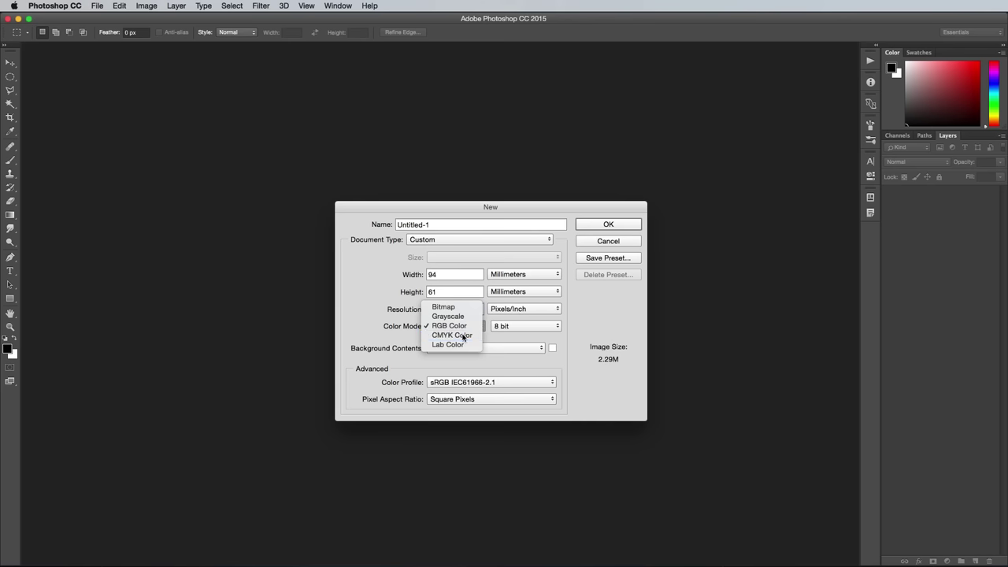
pyautogui.click(463, 335)
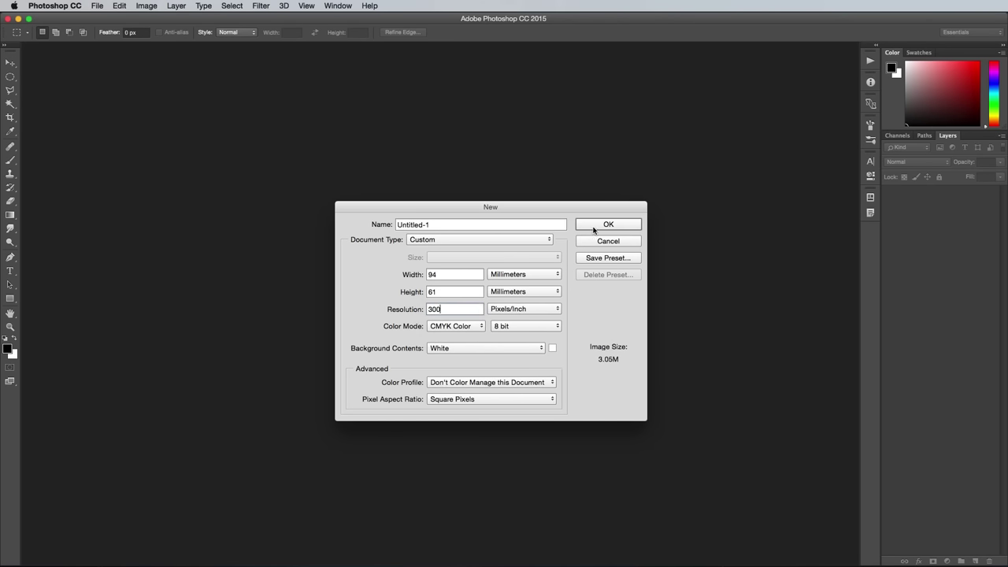
pyautogui.click(594, 227)
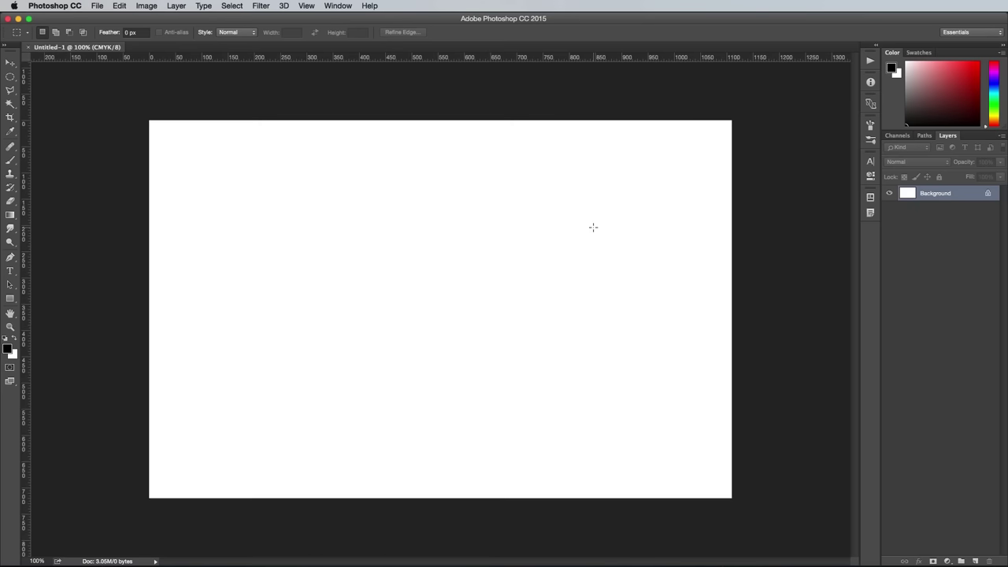
# Resize the full-canvas selection to 78 × 45 mm with Transform Selection, using millimetre units
pyautogui.press('super+a')
pyautogui.rightClick(282, 231)
pyautogui.click(330, 354)
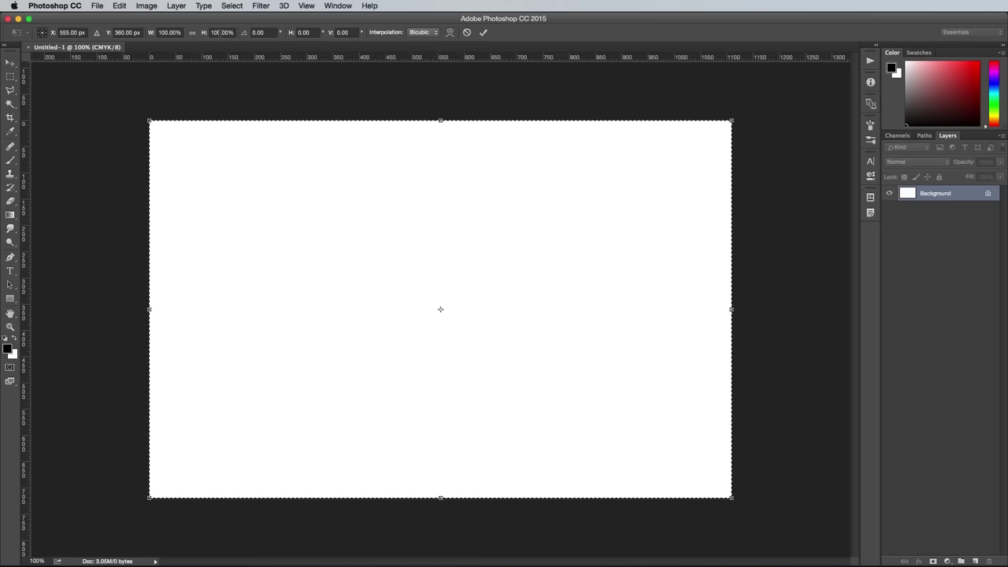
pyautogui.rightClick(170, 33)
pyautogui.click(189, 64)
pyautogui.rightClick(221, 32)
pyautogui.click(246, 64)
pyautogui.click(170, 32)
pyautogui.write('78')
pyautogui.press('Tab')
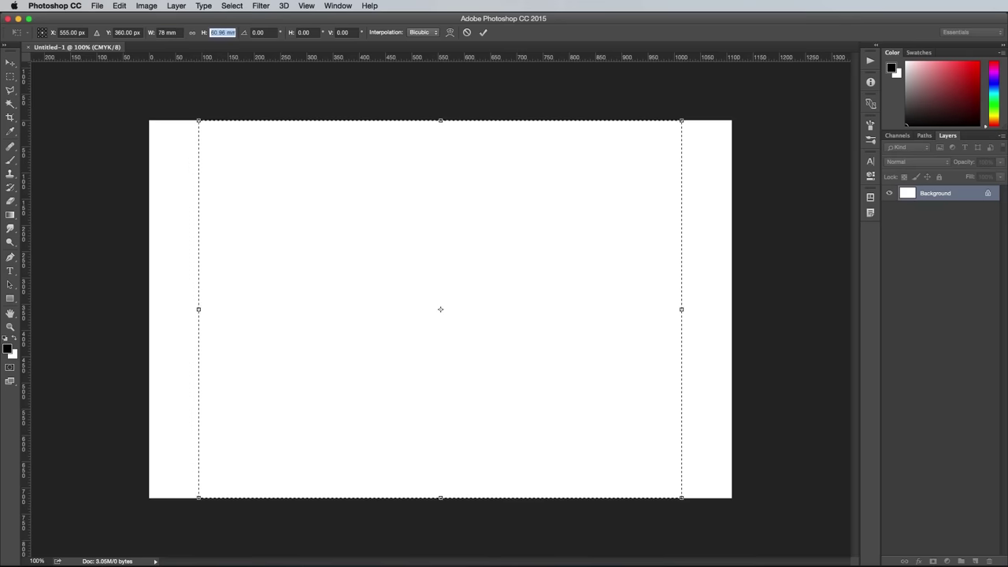
pyautogui.write('45mm')
# Drag guides to the selection's four edges, commit and deselect, then select the logo's ship symbol
pyautogui.moveTo(187, 60); pyautogui.dragTo(225, 448)
pyautogui.moveTo(23, 271); pyautogui.dragTo(199, 276)
pyautogui.moveTo(24, 283); pyautogui.dragTo(683, 294)
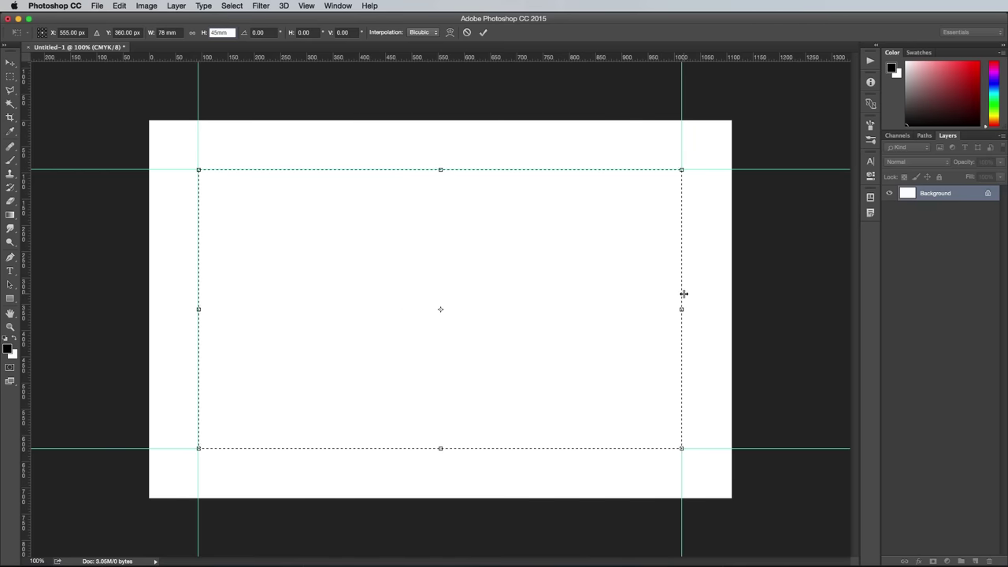
pyautogui.press('Return')
pyautogui.press('super+d')
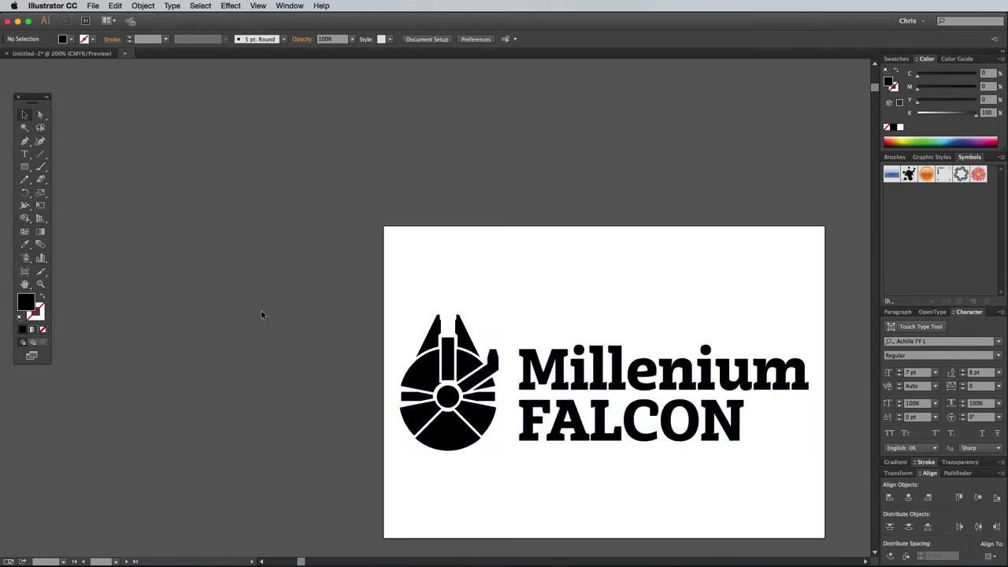
pyautogui.rightClick(449, 364)
pyautogui.click(449, 382)
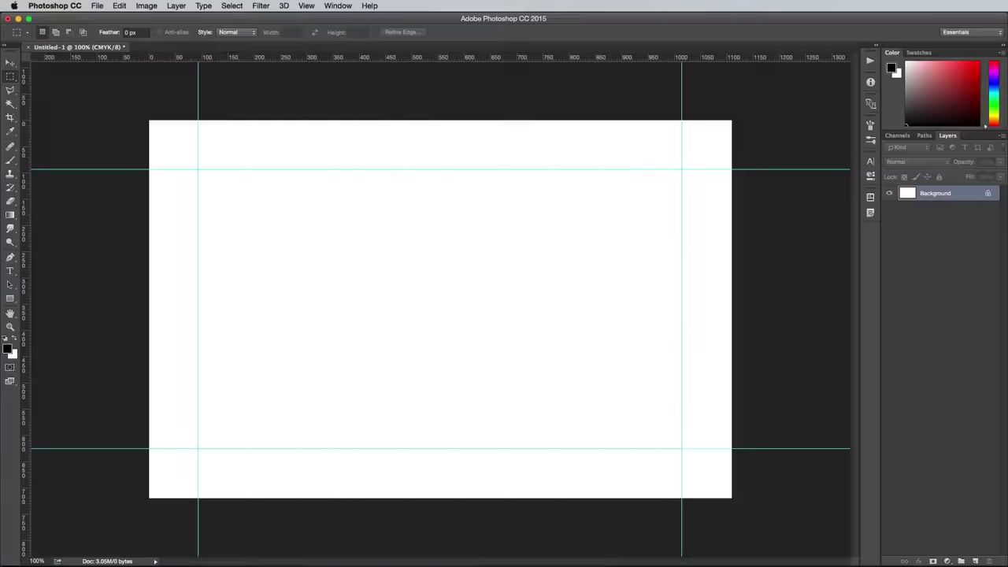
# Paste the ship into the card and scale it down to sit in the centre
pyautogui.press('super+v')
pyautogui.click(705, 329)
pyautogui.moveTo(304, 120); pyautogui.dragTo(370, 193)
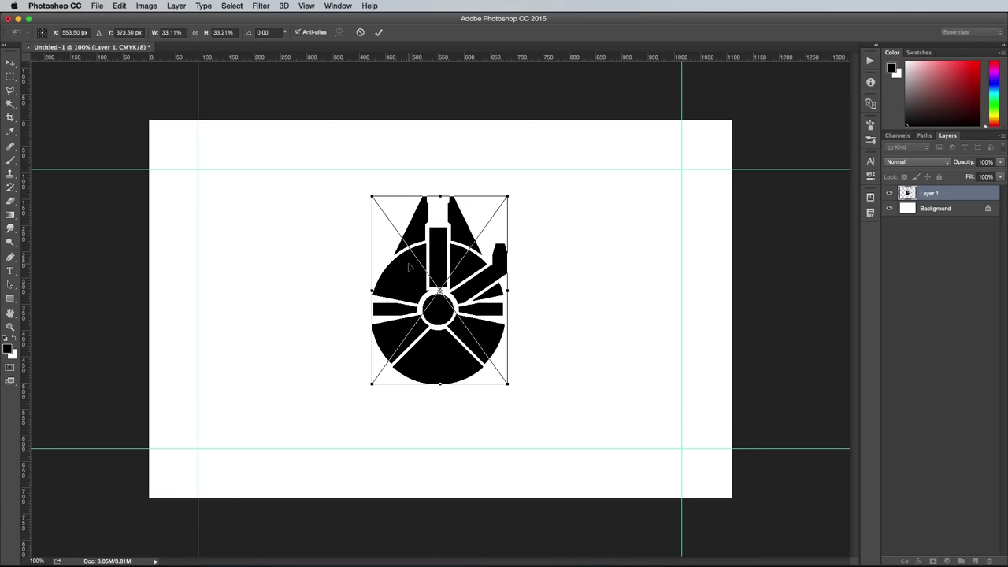
pyautogui.press('Return')
# Add the tagline 'Kessel Run in under twelve parsecs' below the ship, sized between the side guides
pyautogui.press('t')
pyautogui.press('super+Tab')
pyautogui.press('super+Tab')
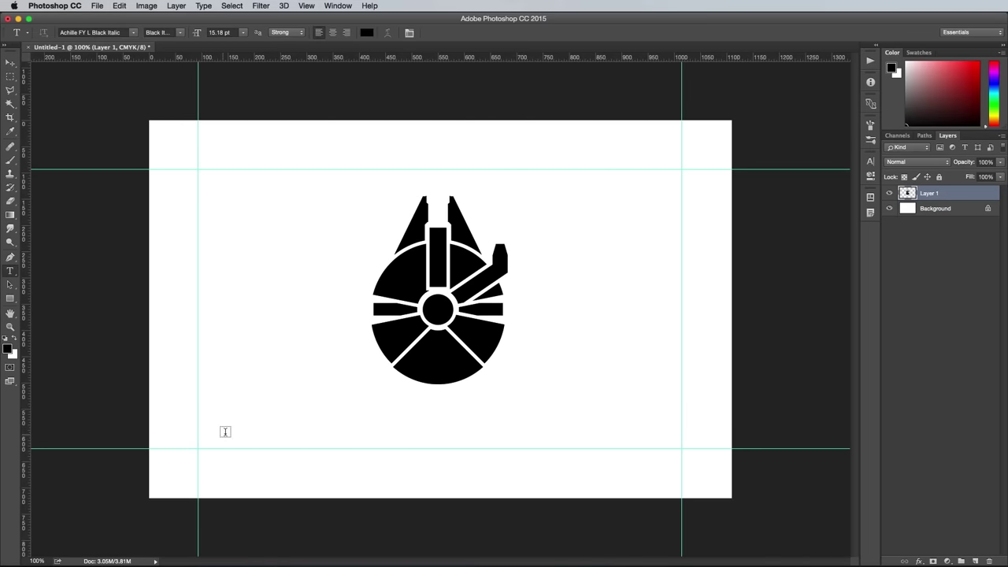
pyautogui.click(248, 435)
pyautogui.write('Kessel Run in und')
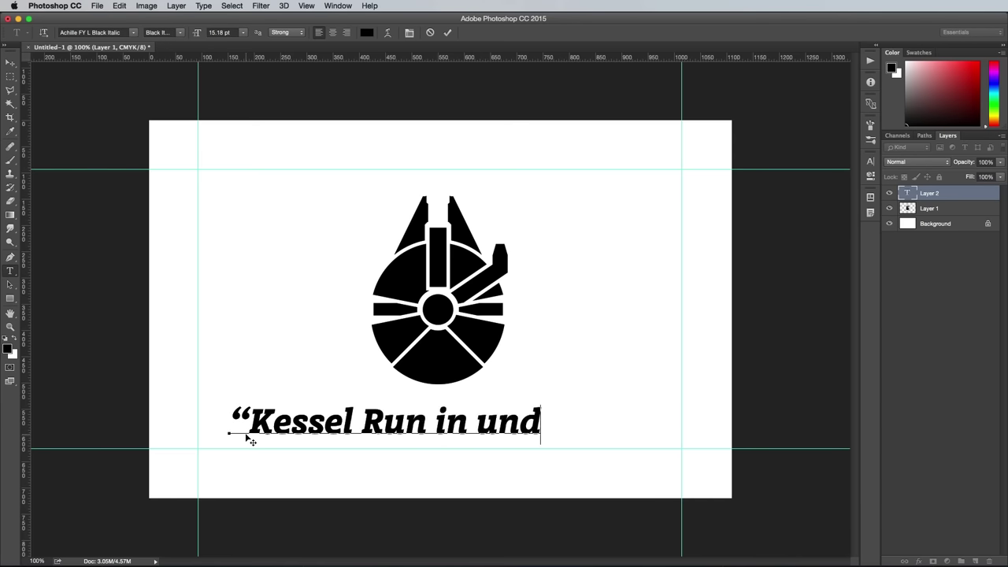
pyautogui.write('er twelve parsecs')
pyautogui.hotkey('ctrl', 'Return')
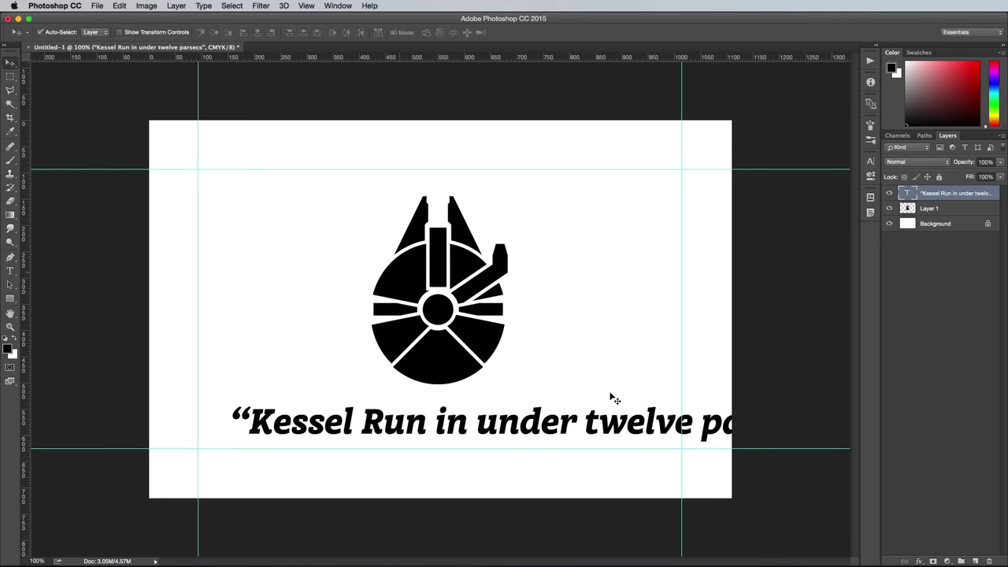
pyautogui.moveTo(612, 398); pyautogui.dragTo(574, 412)
pyautogui.hotkey('ctrl', 't')
pyautogui.moveTo(815, 417); pyautogui.dragTo(682, 418)
pyautogui.moveTo(193, 418); pyautogui.dragTo(197, 419)
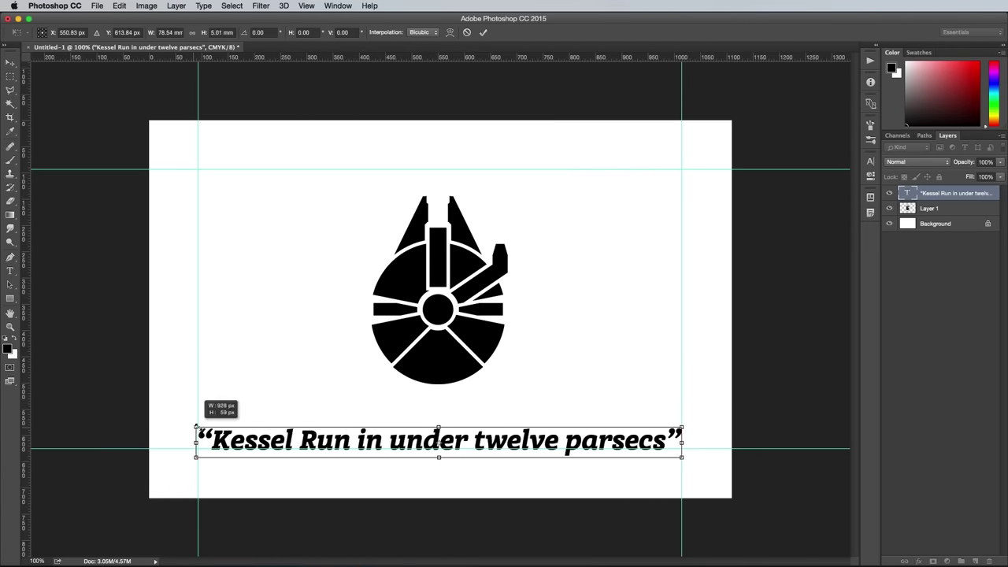
pyautogui.press('Return')
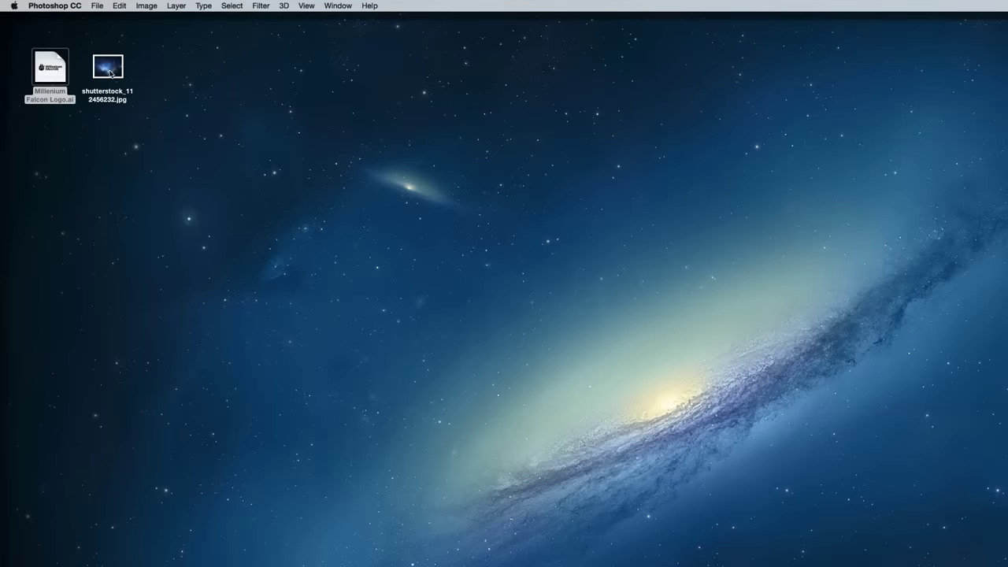
# Copy all of shutterstock_112456232.jpg and paste it into the card as a new layer
pyautogui.doubleClick(111, 73)
pyautogui.press('super+a')
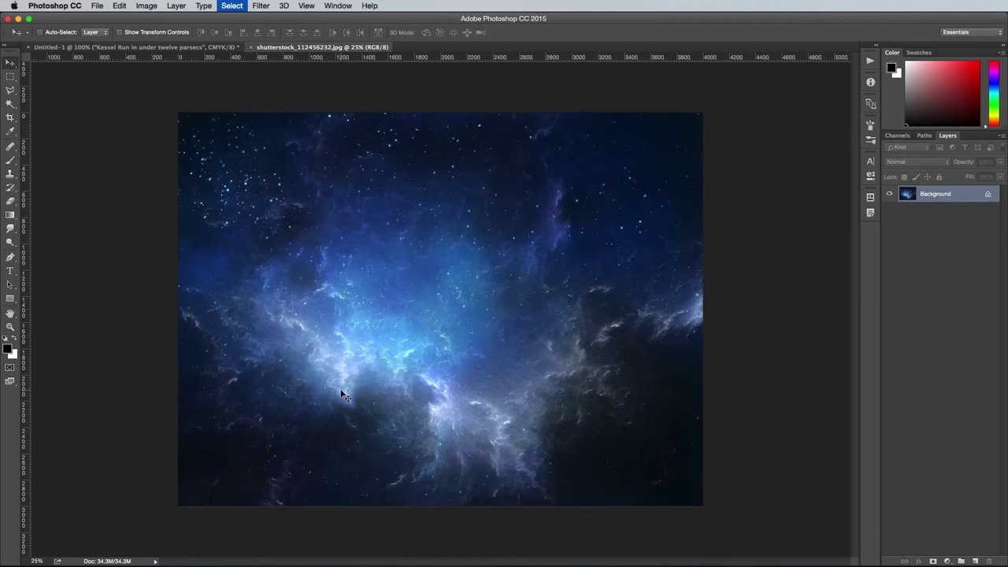
pyautogui.press('super+c')
pyautogui.press('super+w')
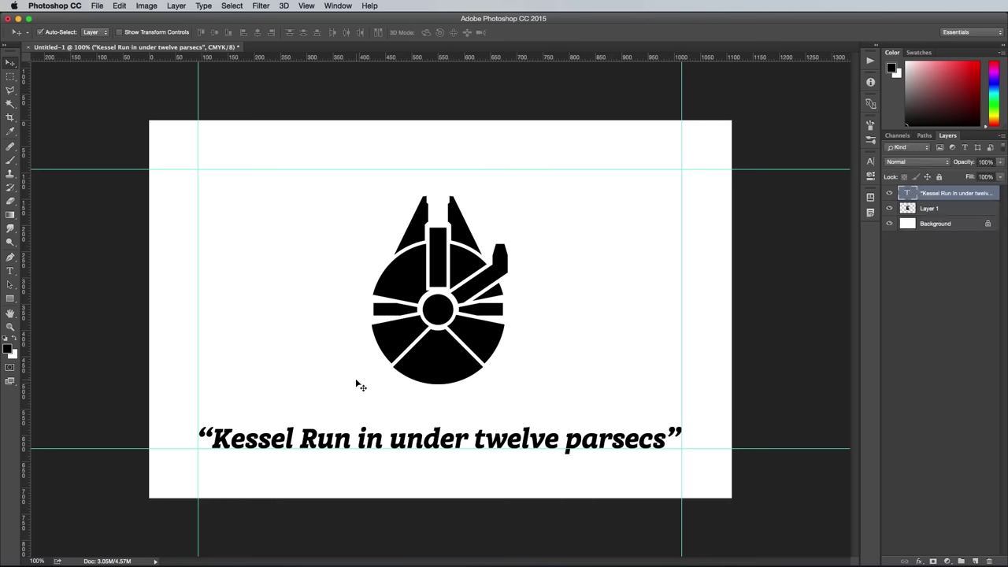
pyautogui.press('super+v')
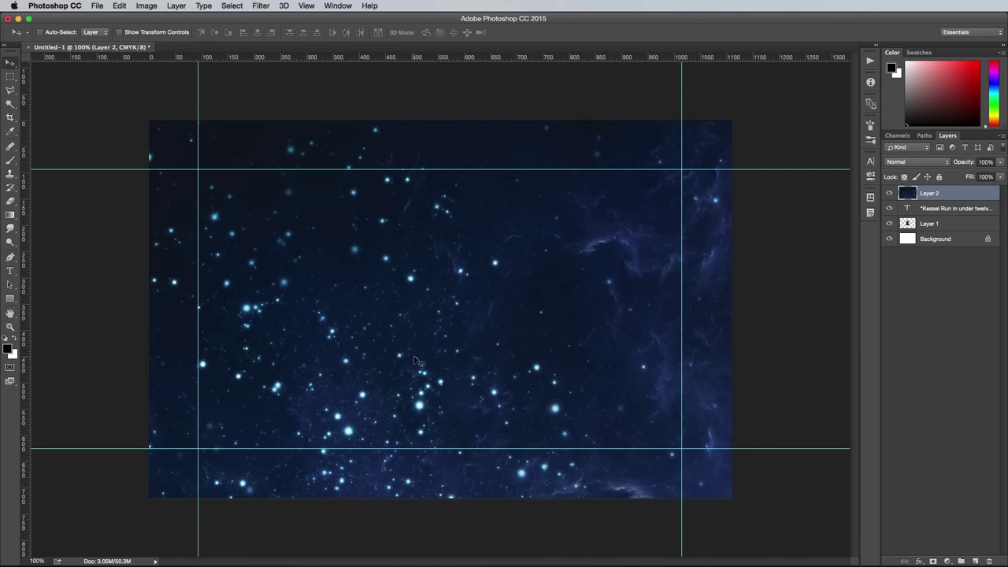
# Free Transform the pasted nebula photo so it exactly covers the card edges
pyautogui.press('super+t')
pyautogui.press('super+minus')
pyautogui.press('super+minus')
pyautogui.press('super+minus')
pyautogui.press('super+minus')
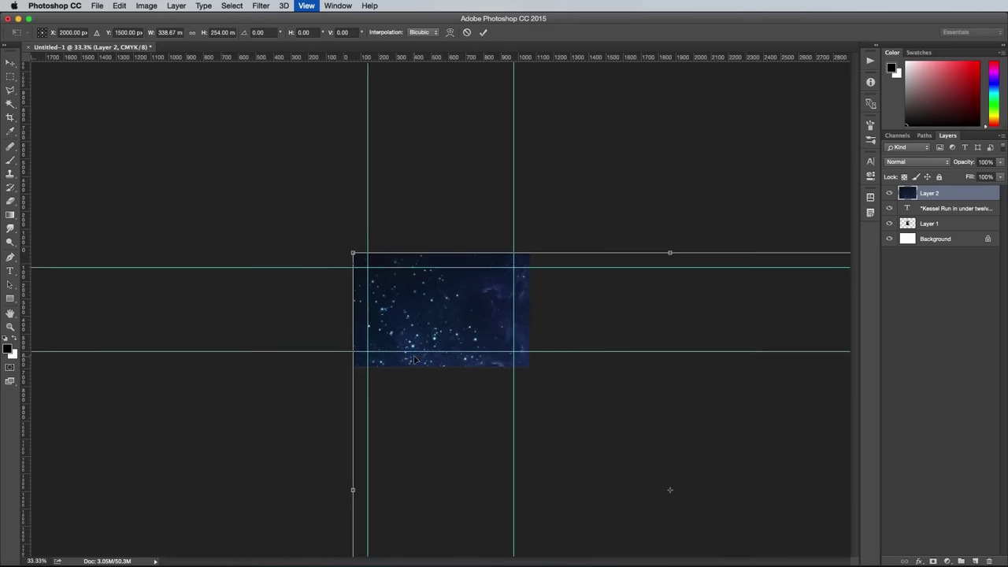
pyautogui.moveTo(498, 360); pyautogui.dragTo(627, 454)
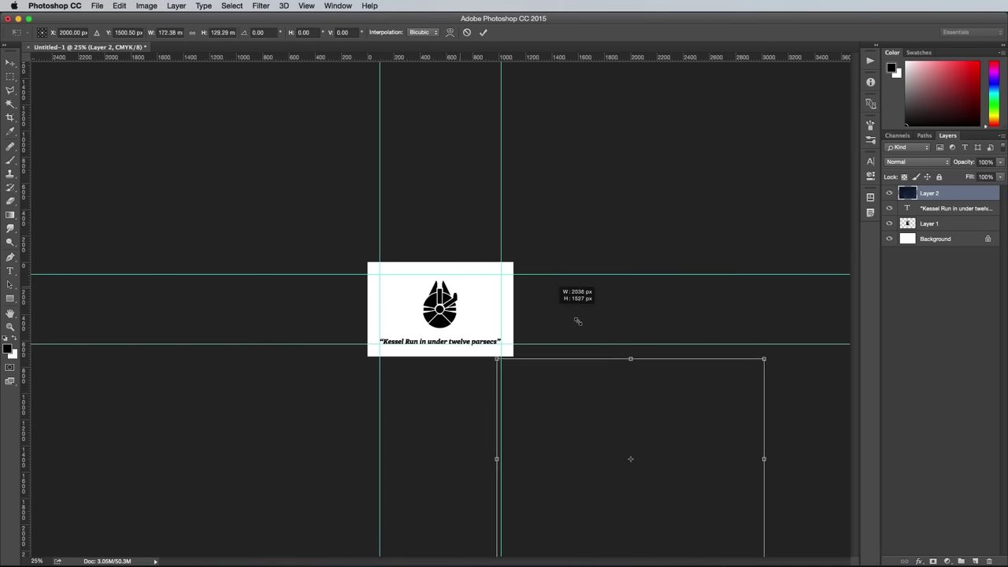
pyautogui.moveTo(764, 551); pyautogui.dragTo(725, 529)
pyautogui.moveTo(552, 407); pyautogui.dragTo(369, 243)
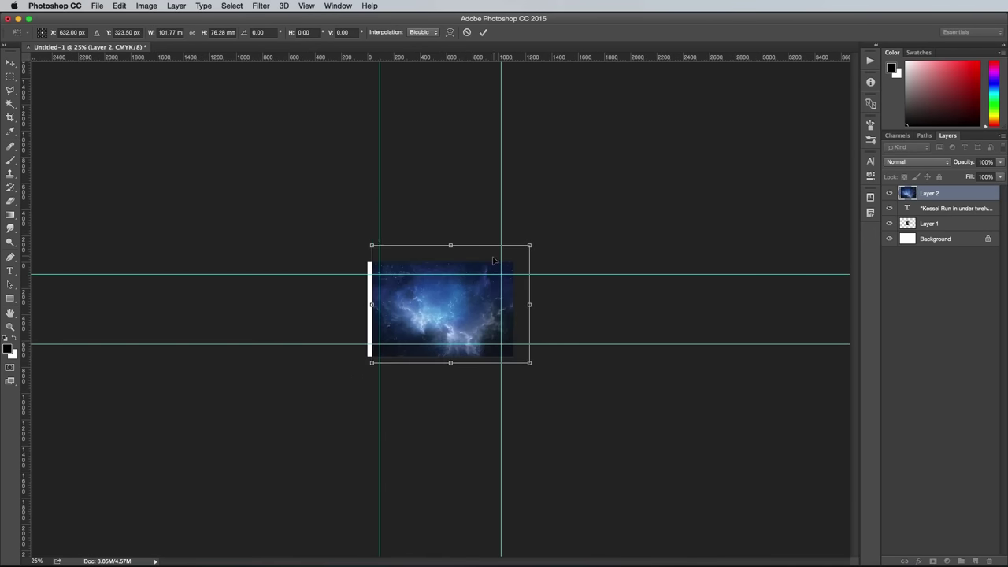
pyautogui.moveTo(455, 287); pyautogui.dragTo(442, 293)
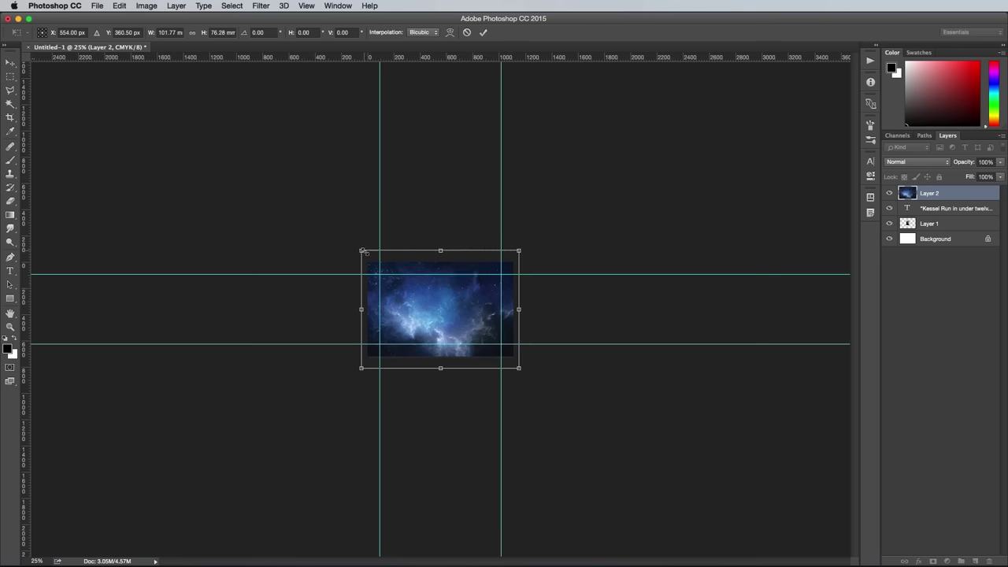
pyautogui.moveTo(361, 250); pyautogui.dragTo(367, 256)
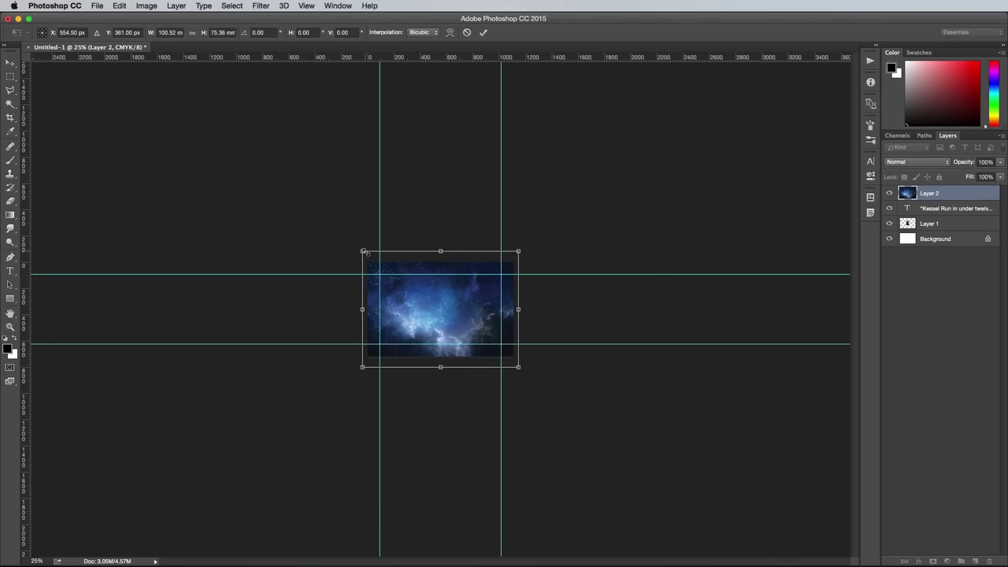
pyautogui.press('Return')
pyautogui.hotkey('ctrl', '+')
pyautogui.hotkey('ctrl', '+')
pyautogui.hotkey('ctrl', '+')
pyautogui.hotkey('ctrl', '+')
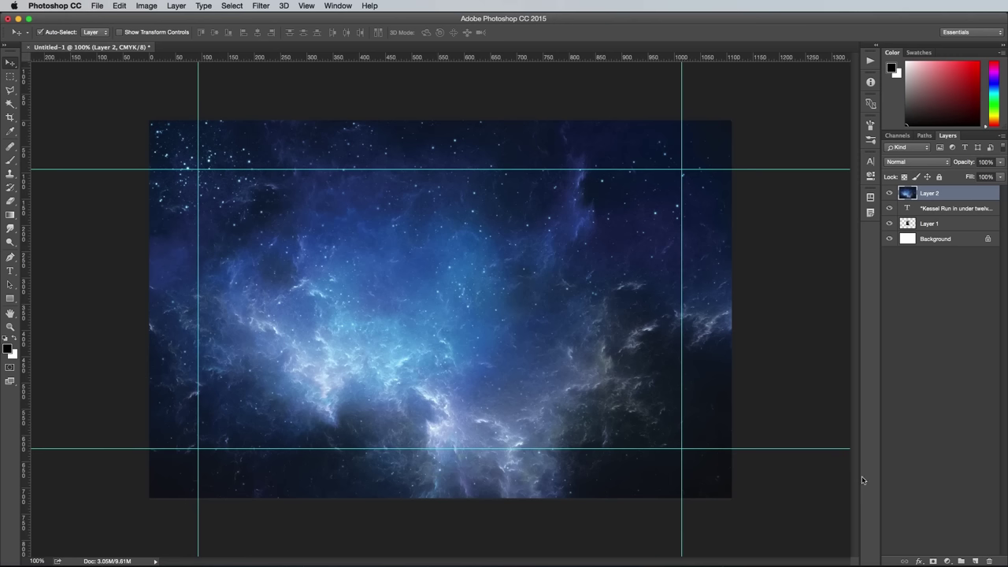
# Add an inverted layer mask to the nebula, revealing it only through the quote and logo
pyautogui.click(934, 560)
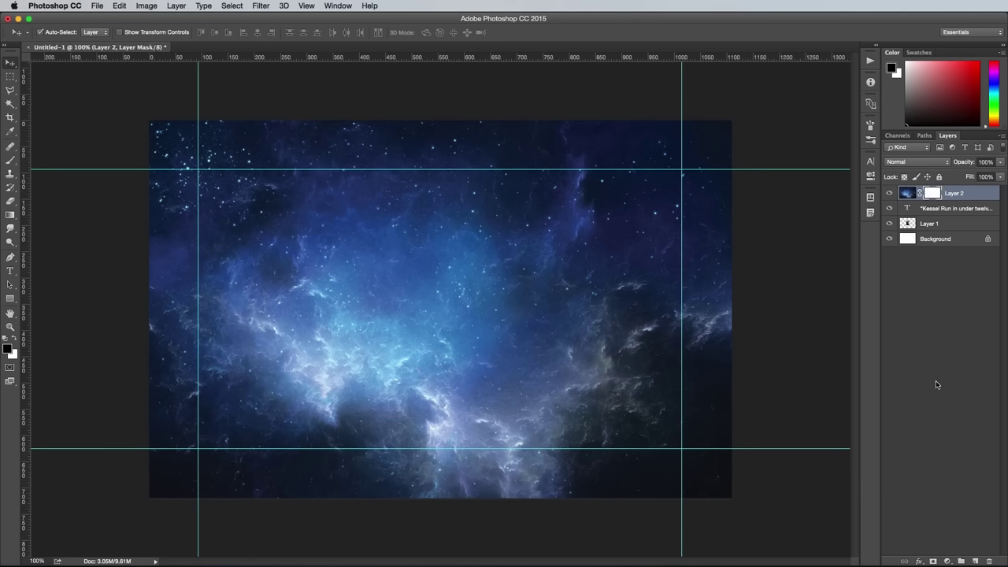
pyautogui.hotkey('ctrl', 'i')
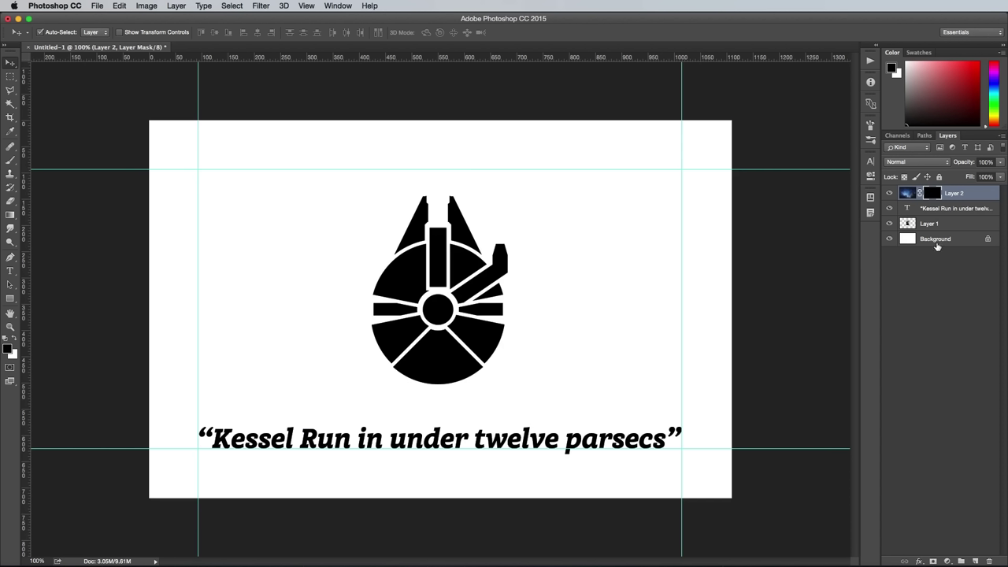
pyautogui.keyDown('ctrl'); pyautogui.click(907, 210); pyautogui.keyUp('ctrl')
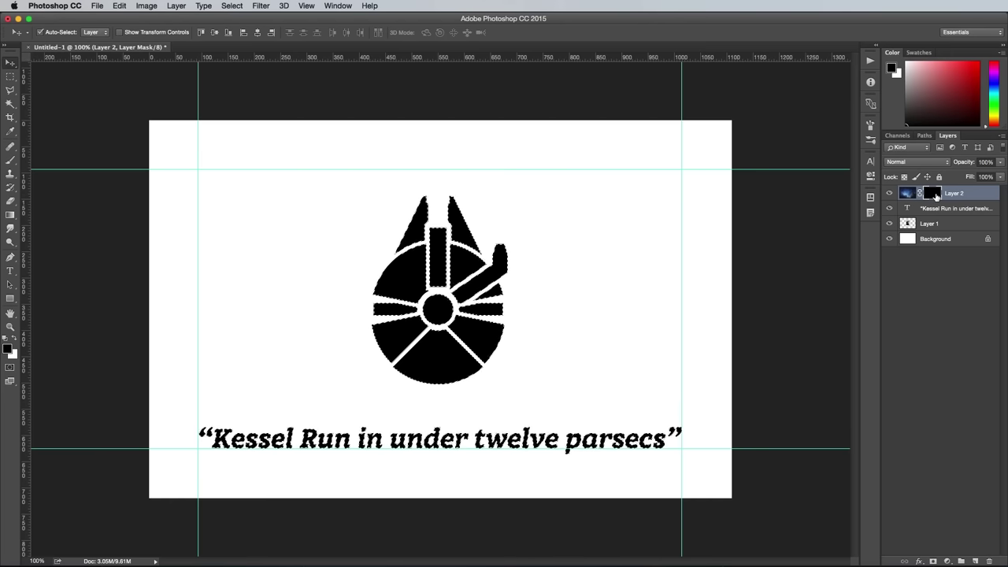
pyautogui.keyDown('ctrl'); pyautogui.keyDown('shift'); pyautogui.click(908, 225); pyautogui.keyUp('shift'); pyautogui.keyUp('ctrl')
pyautogui.hotkey('ctrl', 'BackSpace')
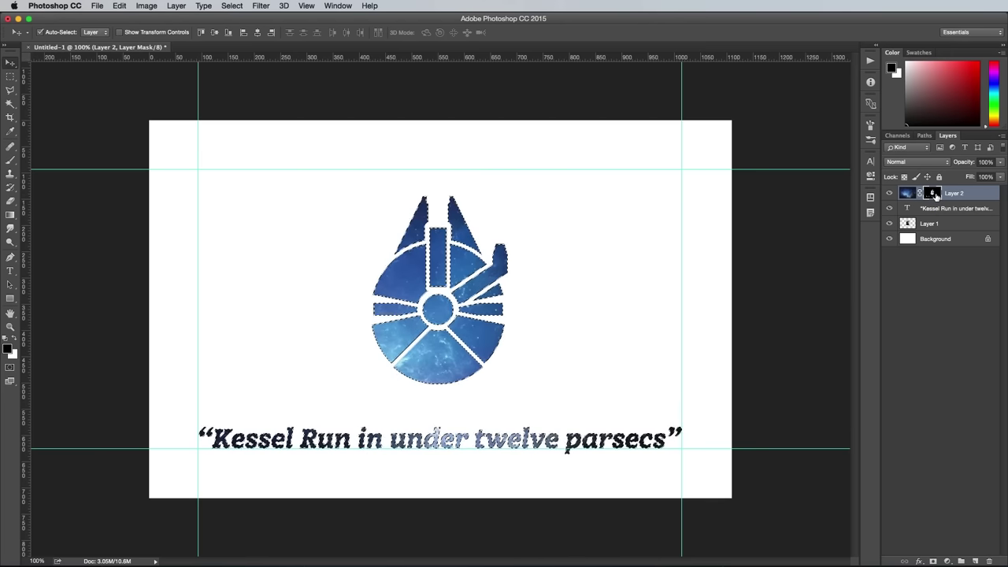
pyautogui.hotkey('ctrl', 'd')
# Shift the nebula image lower behind the logo with Free Transform
pyautogui.click(909, 194)
pyautogui.hotkey('ctrl', 't')
pyautogui.moveTo(590, 300); pyautogui.dragTo(596, 389)
pyautogui.press('Return')
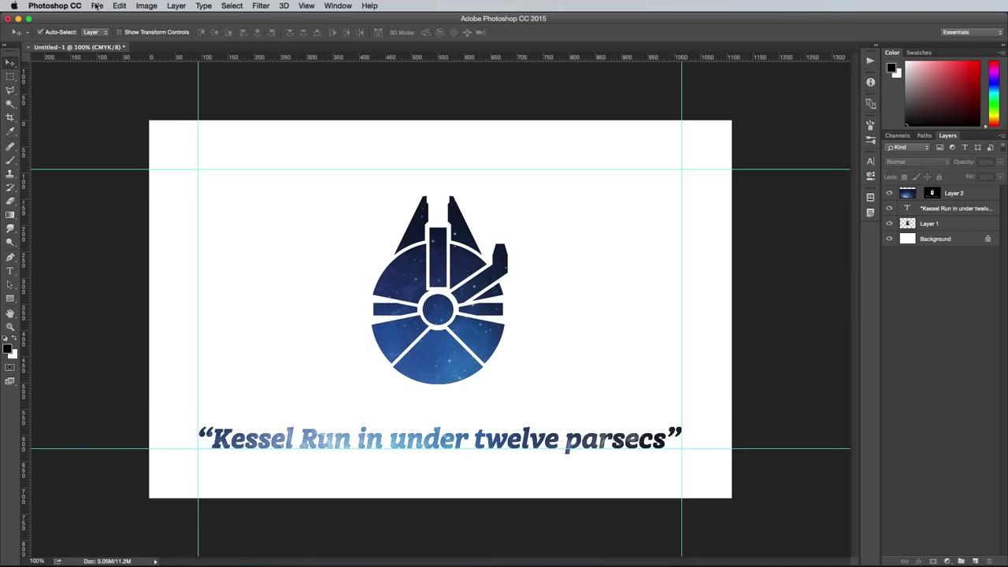
pyautogui.click(97, 5)
# Save the card back as a quality-12 JPEG named Business-Card-BG, then return to Illustrator
pyautogui.click(118, 115)
pyautogui.write('Business-Card-B')
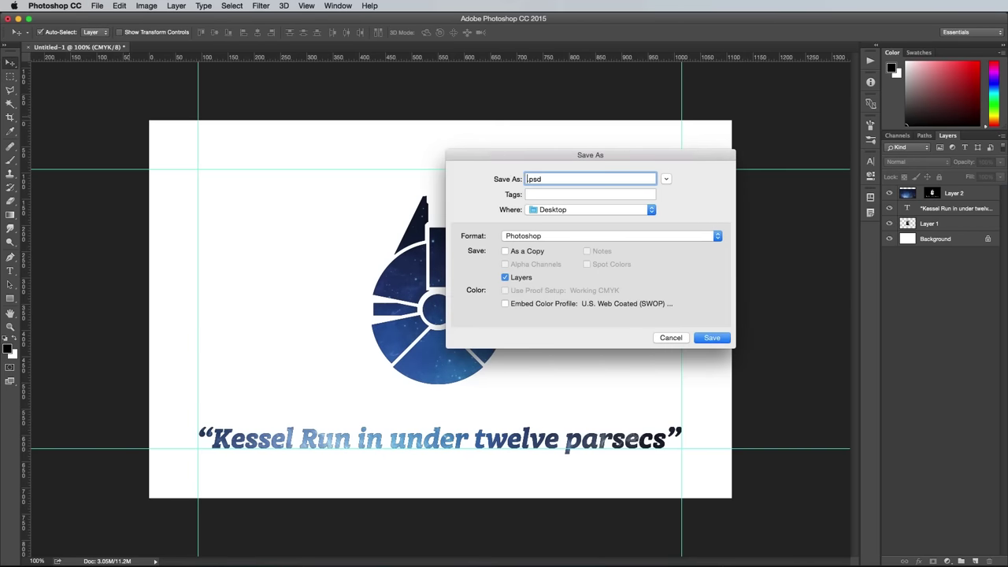
pyautogui.write('G')
pyautogui.click(555, 236)
pyautogui.click(553, 271)
pyautogui.click(711, 337)
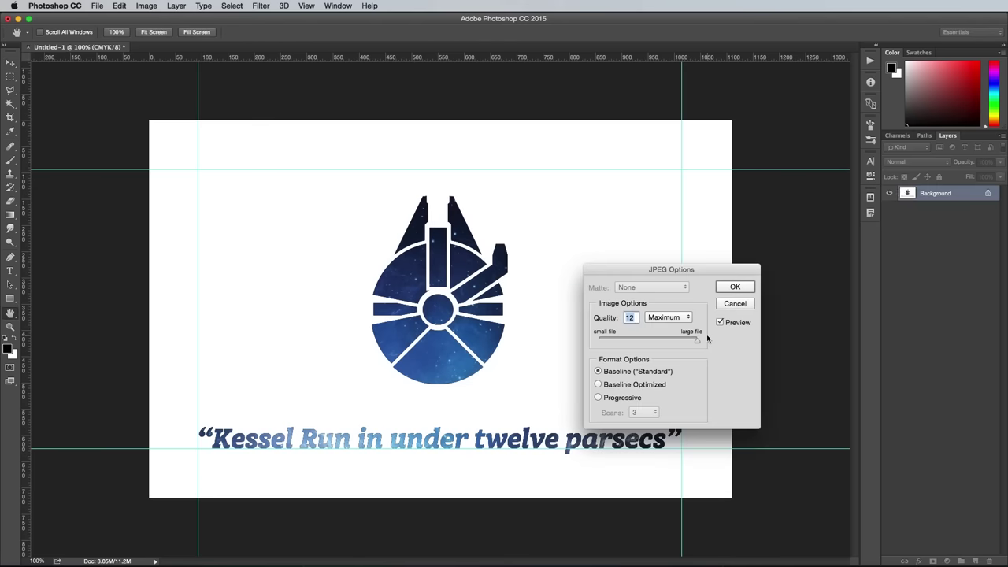
pyautogui.click(731, 287)
pyautogui.press('F11')
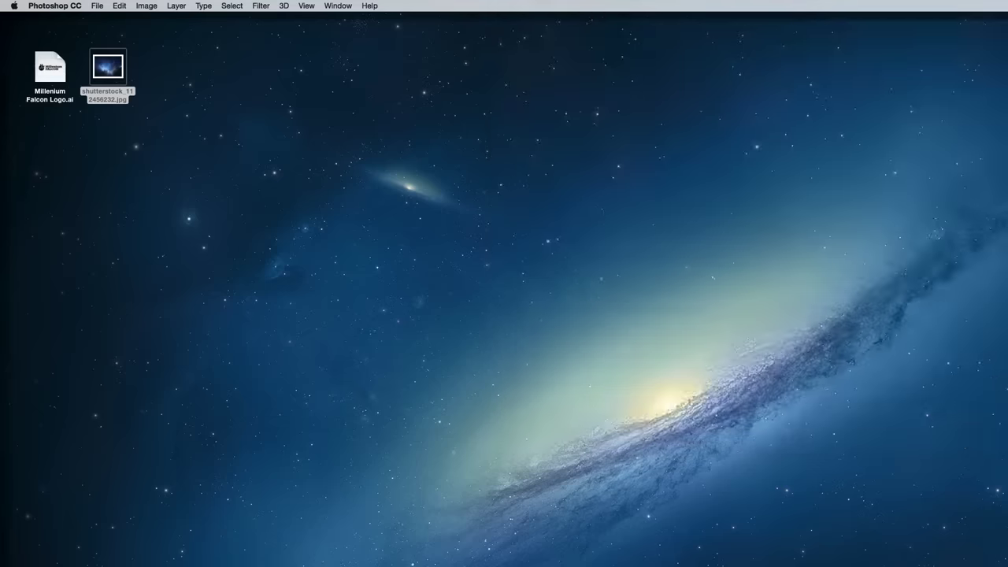
pyautogui.press('super+Tab')
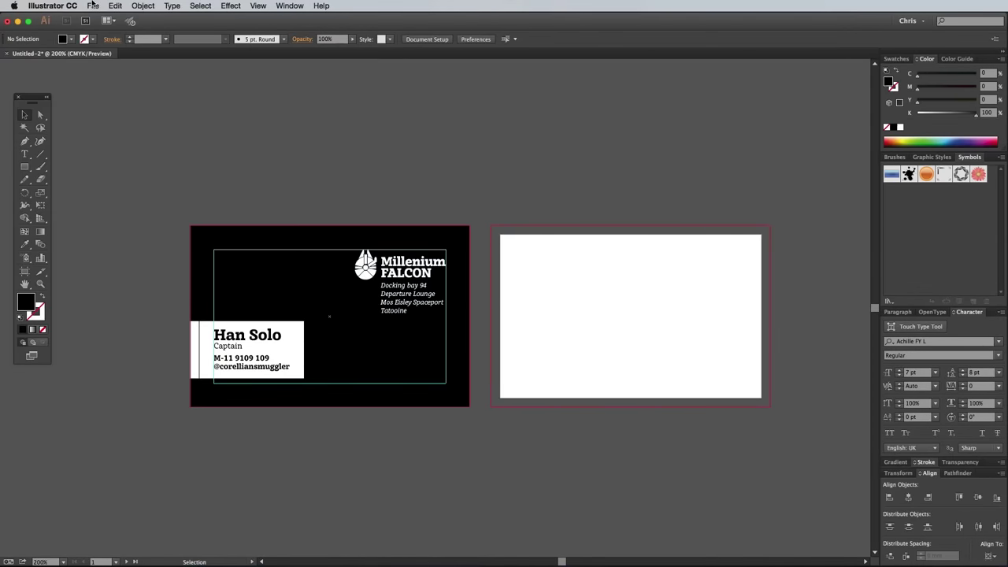
# Place Business-Card-BG.jpg on the right artboard, stretched to fill the back out to the bleed
pyautogui.click(93, 5)
pyautogui.click(119, 168)
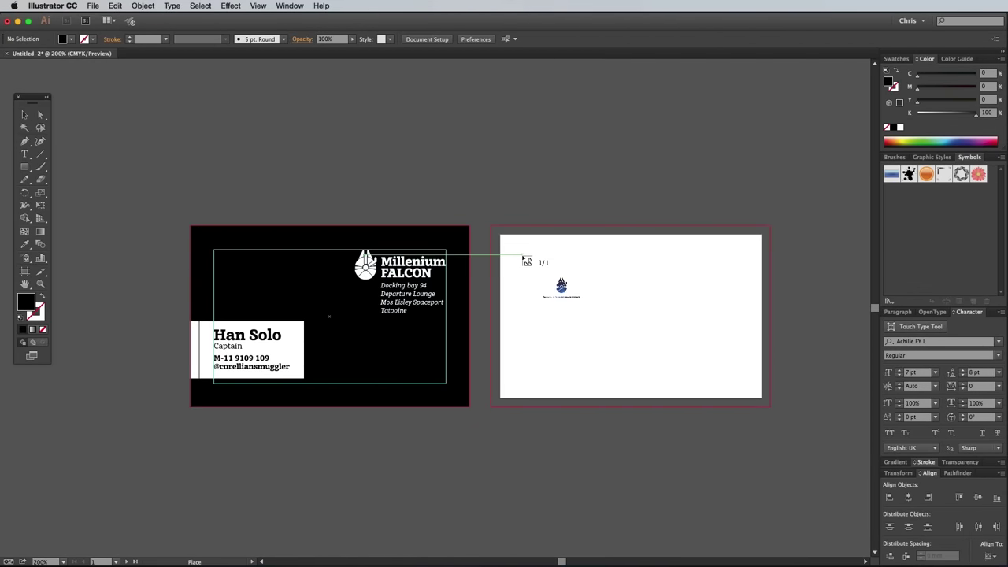
pyautogui.click(523, 260)
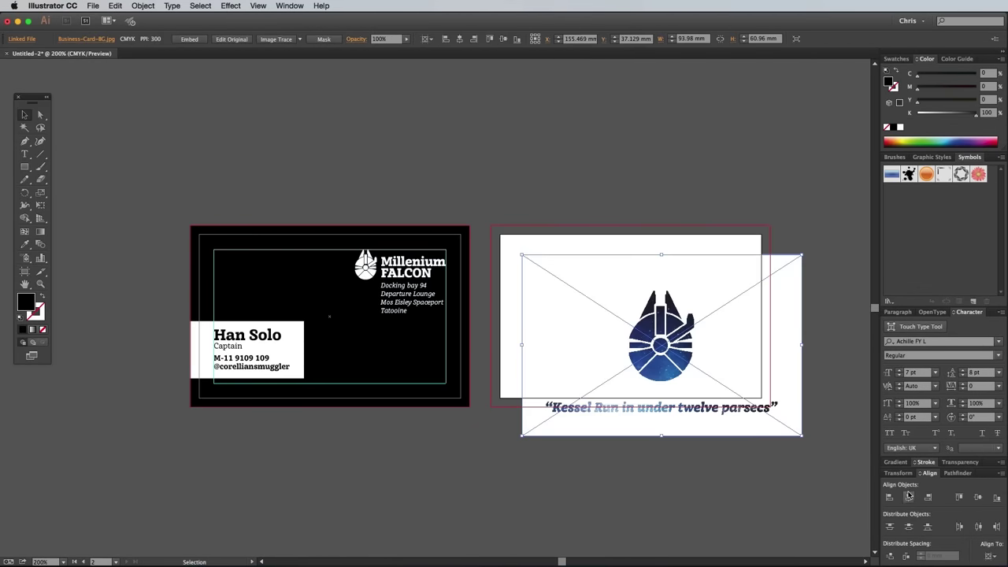
pyautogui.moveTo(674, 462); pyautogui.dragTo(644, 434)
pyautogui.press('super+equal')
pyautogui.hscroll(5, 645, 439)
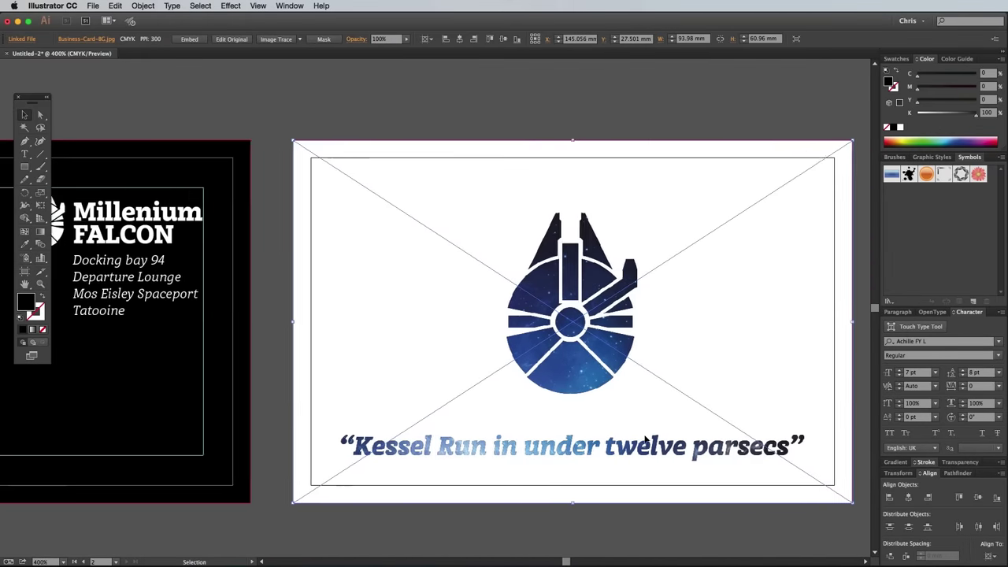
pyautogui.click(376, 123)
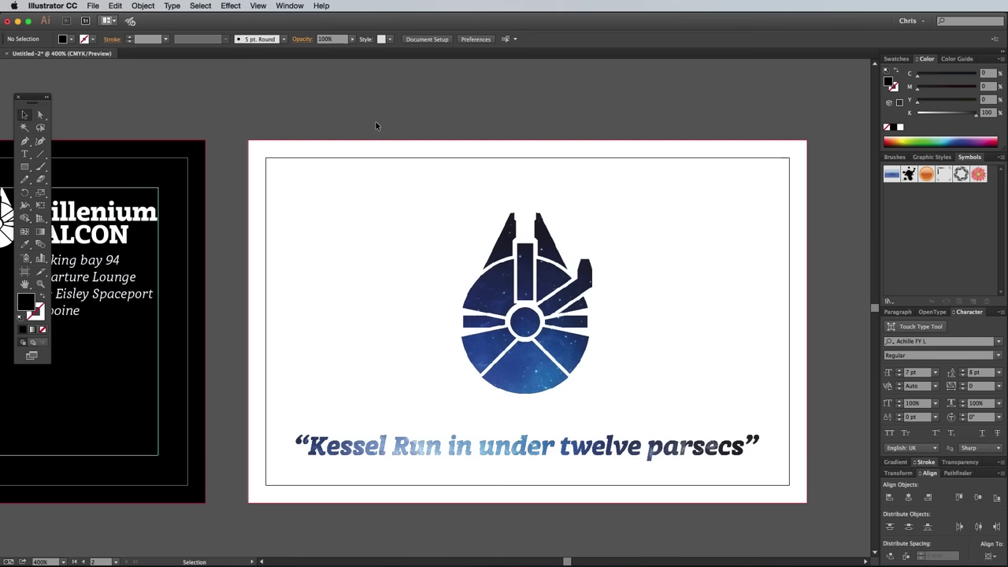
# Save the card document in Adobe PDF format
pyautogui.click(93, 5)
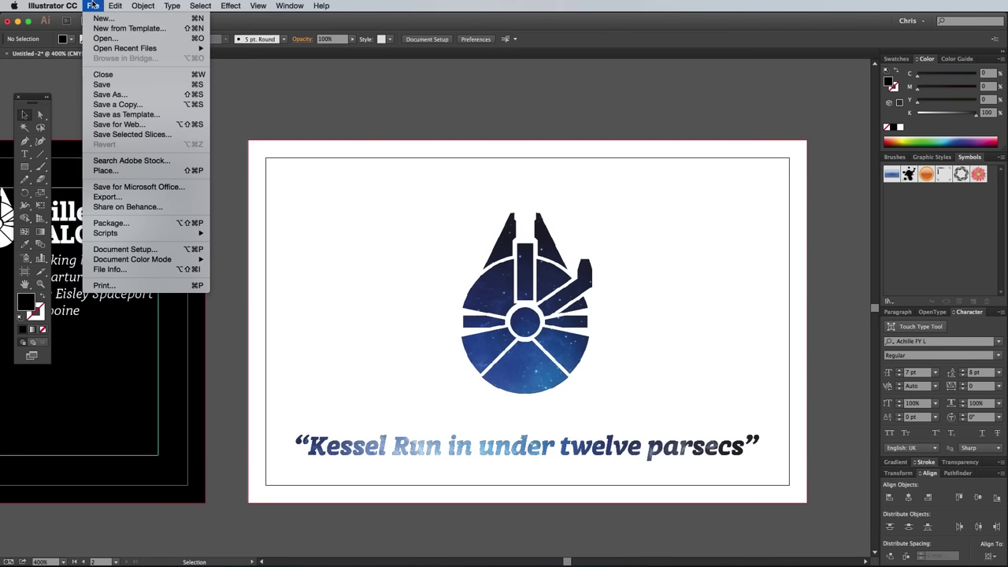
pyautogui.click(102, 95)
pyautogui.click(634, 240)
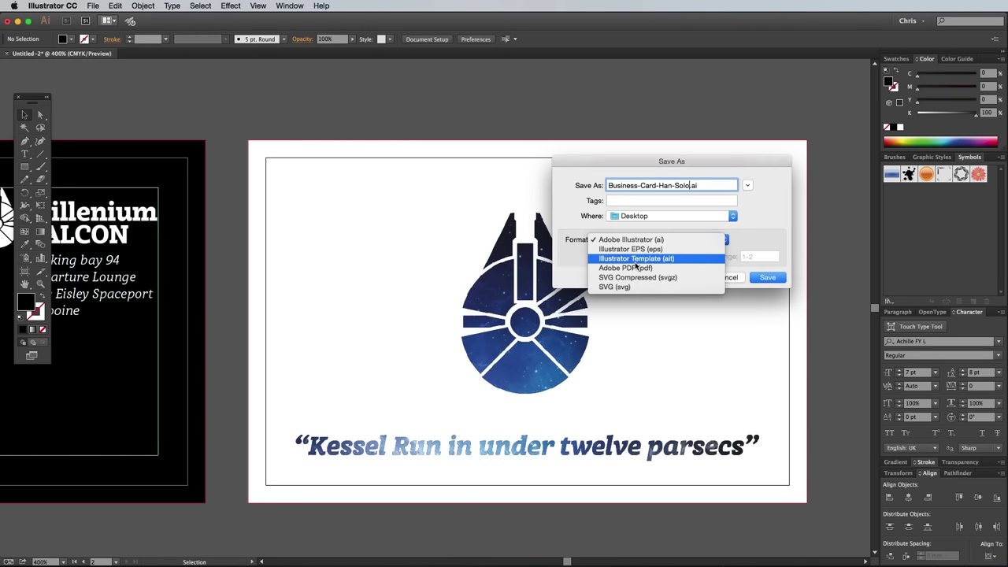
pyautogui.click(633, 266)
pyautogui.click(764, 277)
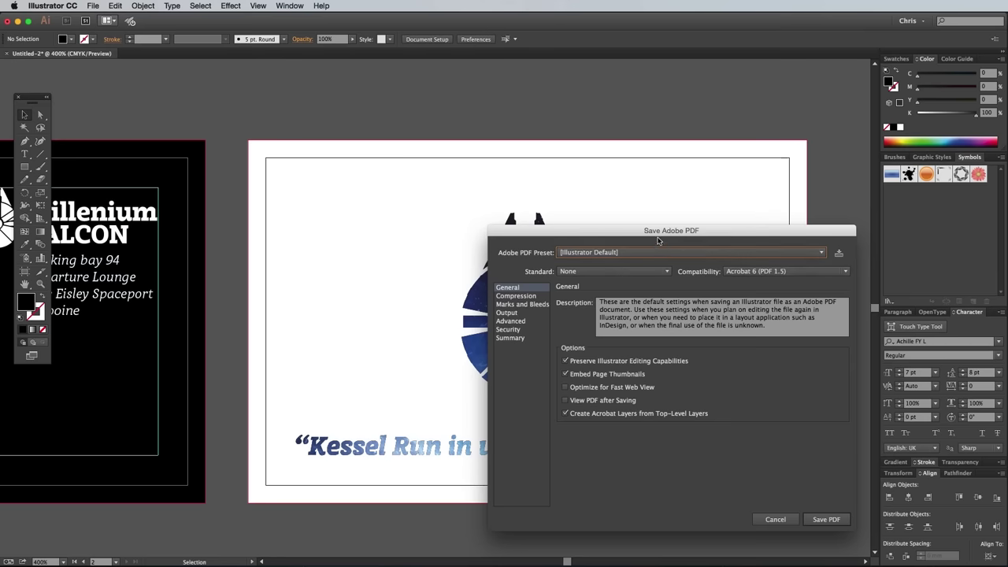
# Enable All Printer's Marks in the PDF options and keep the PDF standard at None
pyautogui.click(380, 245)
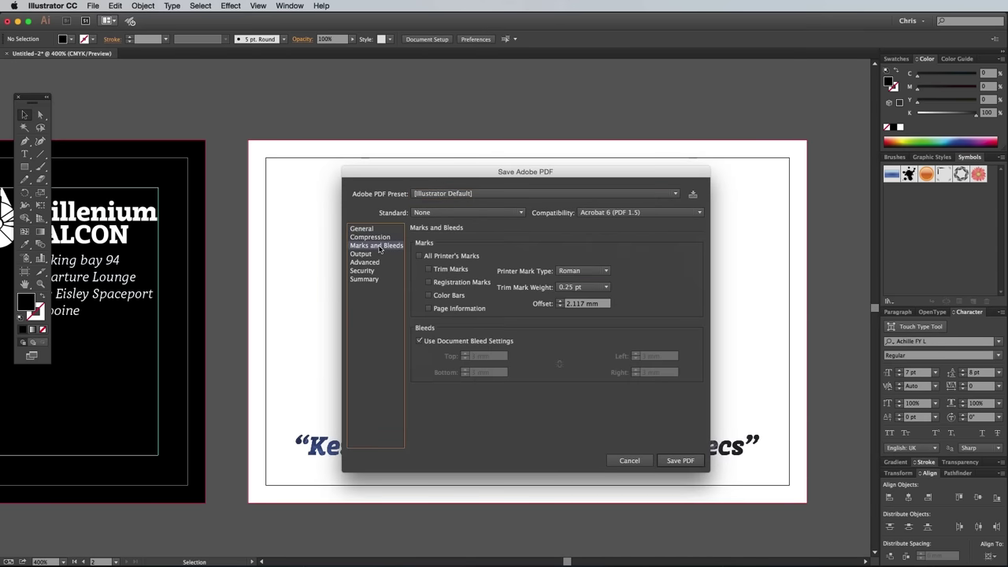
pyautogui.click(461, 257)
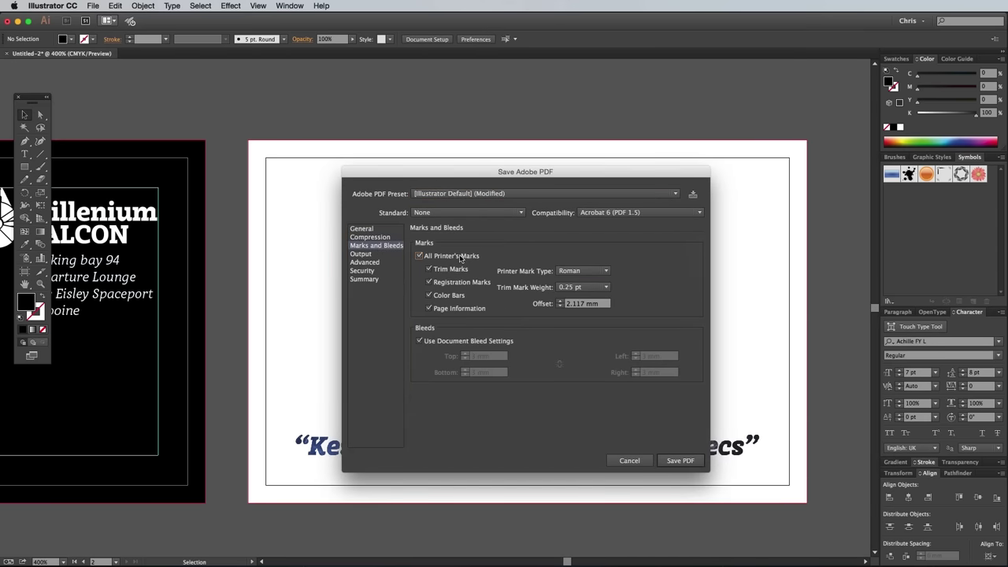
pyautogui.click(362, 229)
pyautogui.click(427, 214)
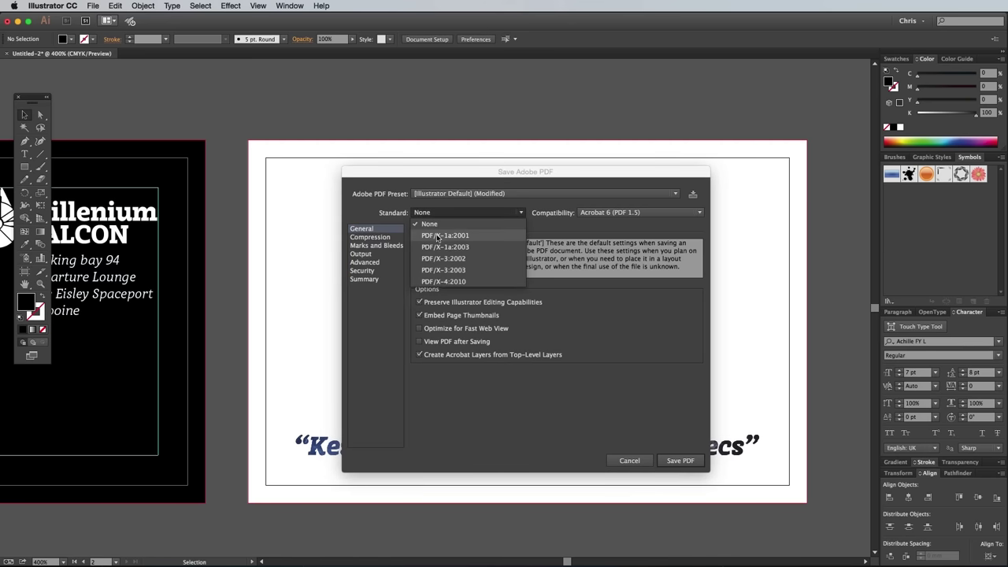
pyautogui.click(429, 224)
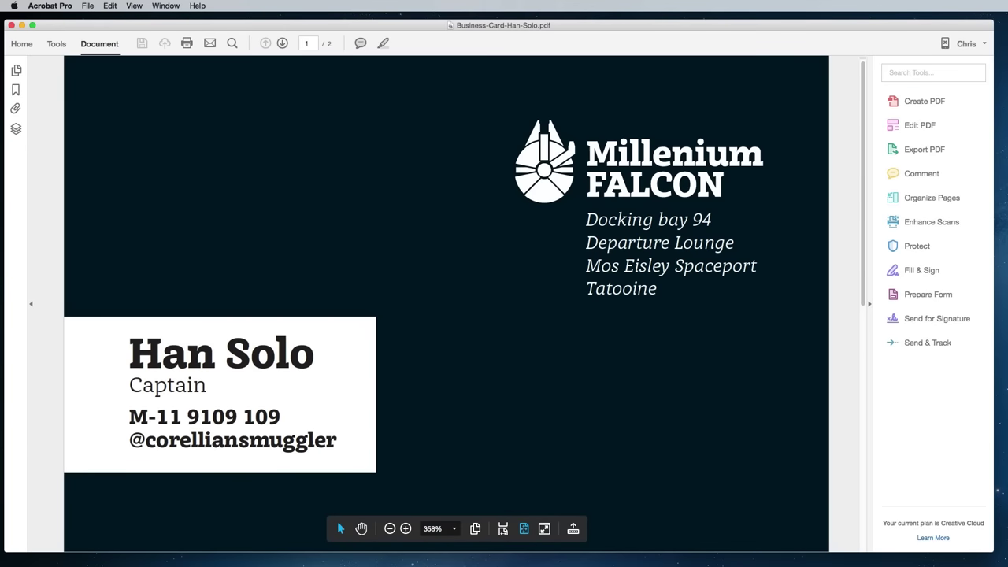
# Open Output Preview from the Print Production tools and move it off the card
pyautogui.click(56, 46)
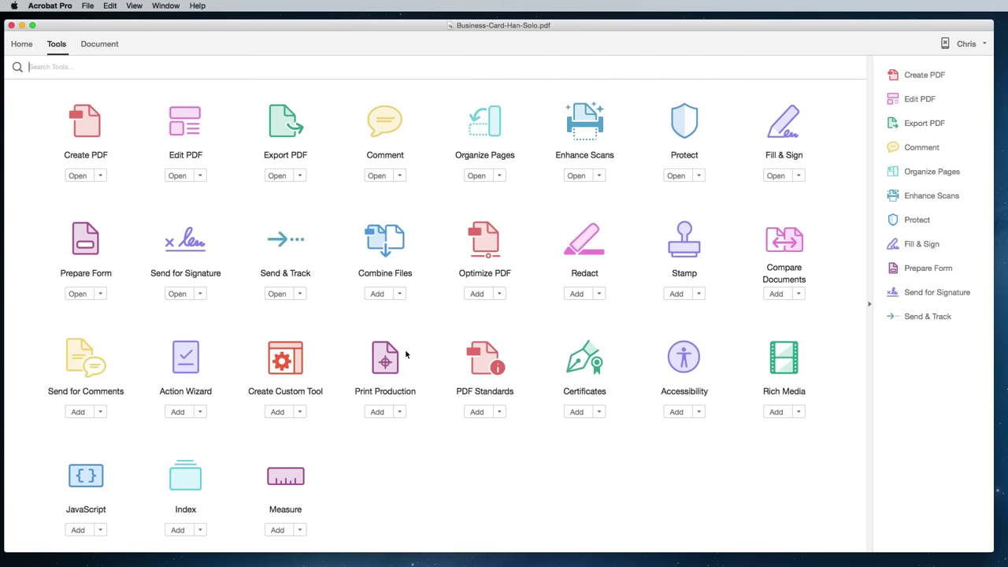
pyautogui.click(383, 360)
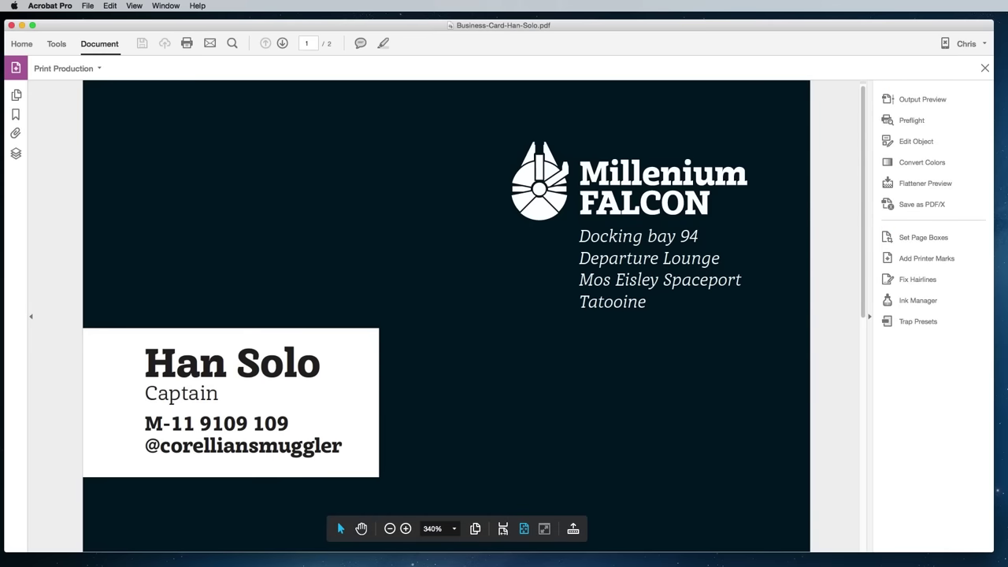
pyautogui.click(917, 100)
pyautogui.moveTo(538, 164); pyautogui.dragTo(794, 126)
# Toggle the Cyan, Magenta, Yellow and Black plates on the front page, isolating black
pyautogui.click(722, 300)
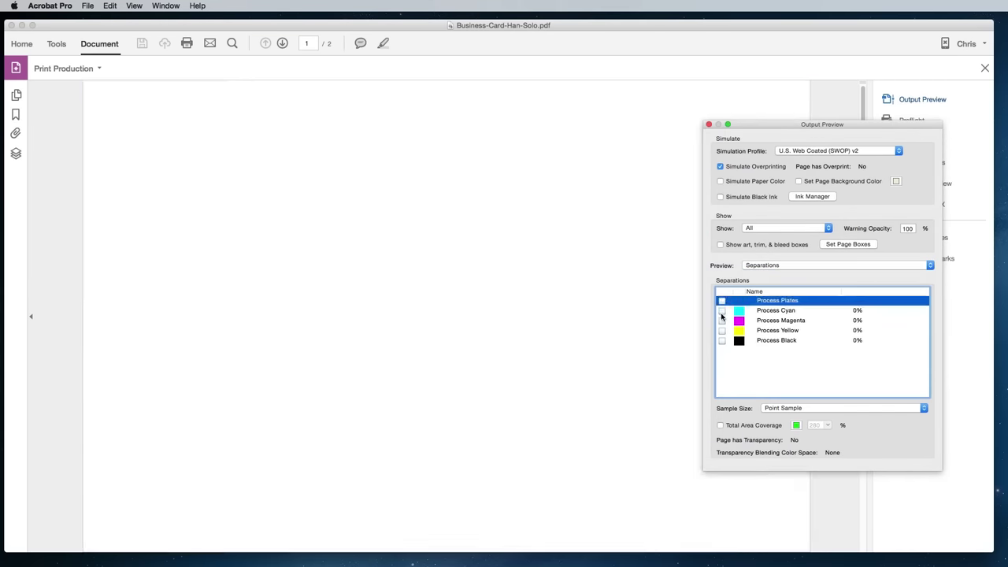
pyautogui.click(722, 310)
pyautogui.click(722, 320)
pyautogui.click(722, 330)
pyautogui.click(722, 340)
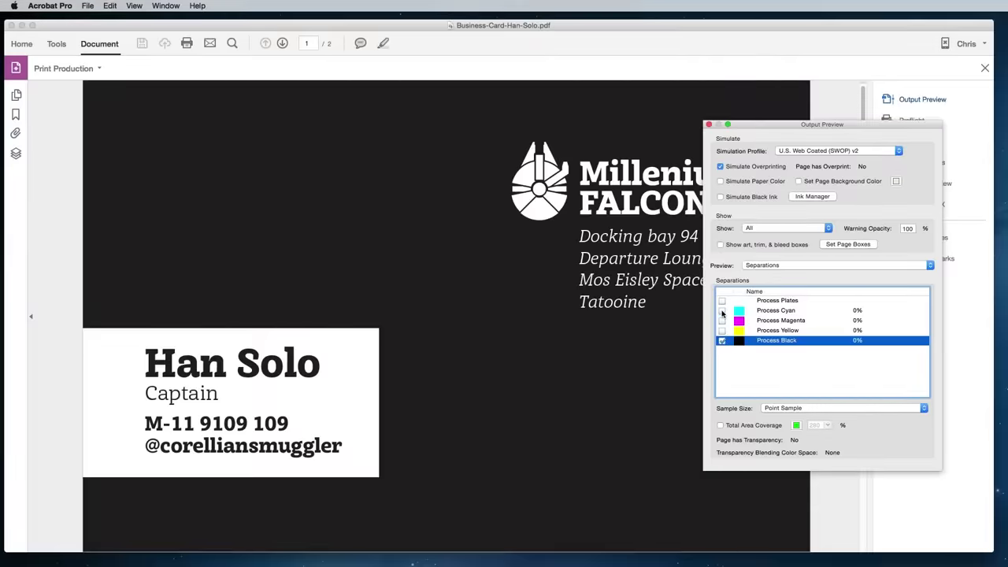
pyautogui.click(722, 300)
# On the back page, hide cyan, magenta and yellow to check the black plate, then restore all
pyautogui.press('pagedown')
pyautogui.click(722, 310)
pyautogui.click(722, 321)
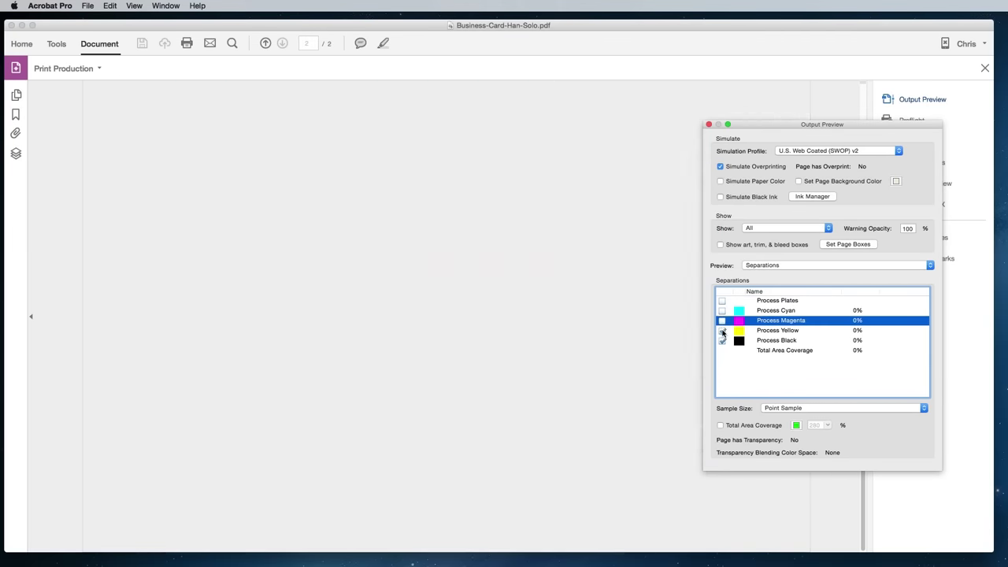
pyautogui.click(722, 330)
pyautogui.click(722, 320)
pyautogui.click(722, 301)
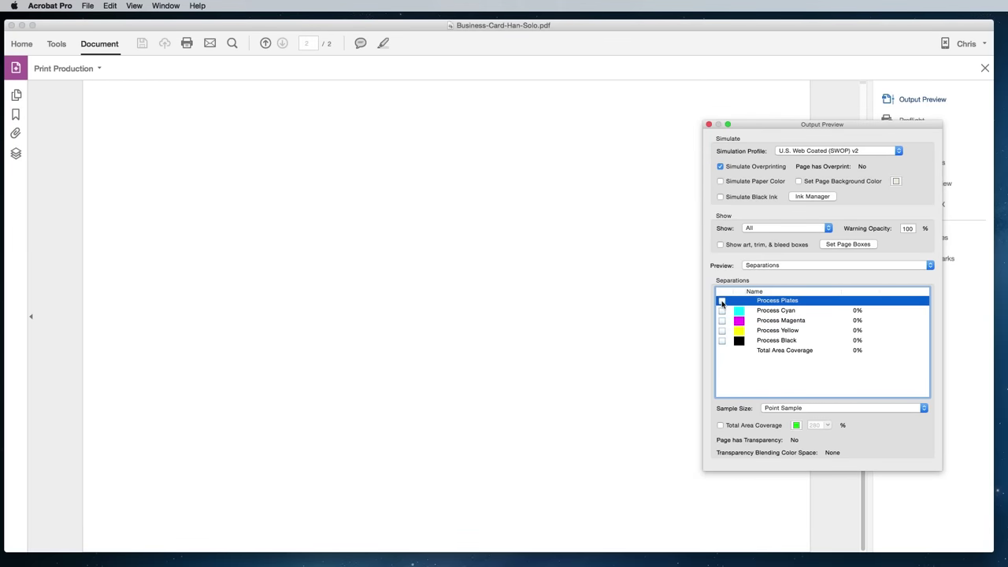